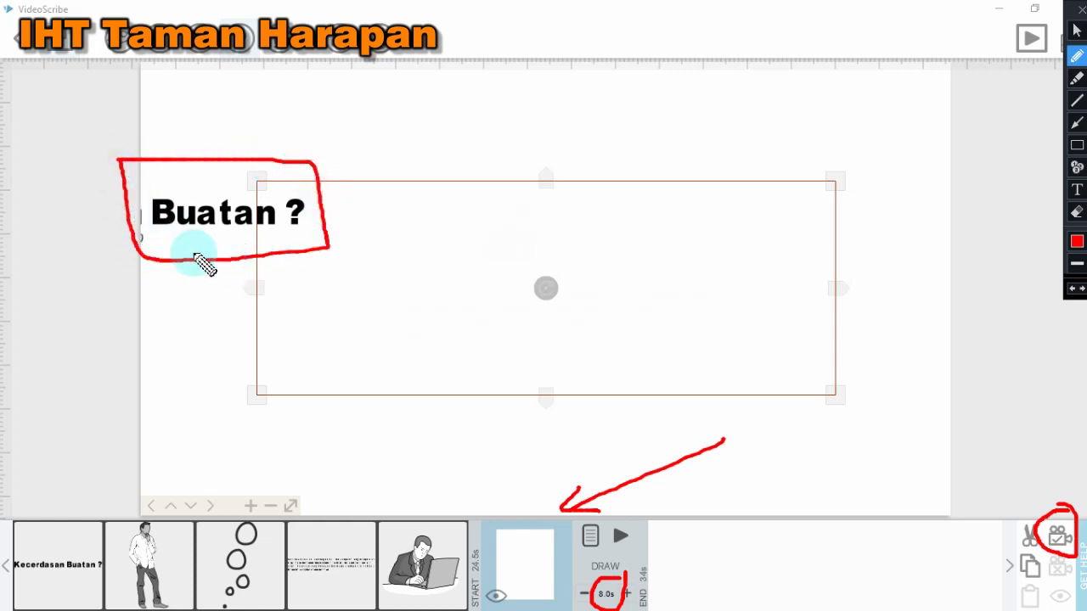
left_click_drag(995, 426, 1051, 493)
left_click_drag(1024, 486, 1051, 492)
left_click_drag(1043, 459, 1051, 492)
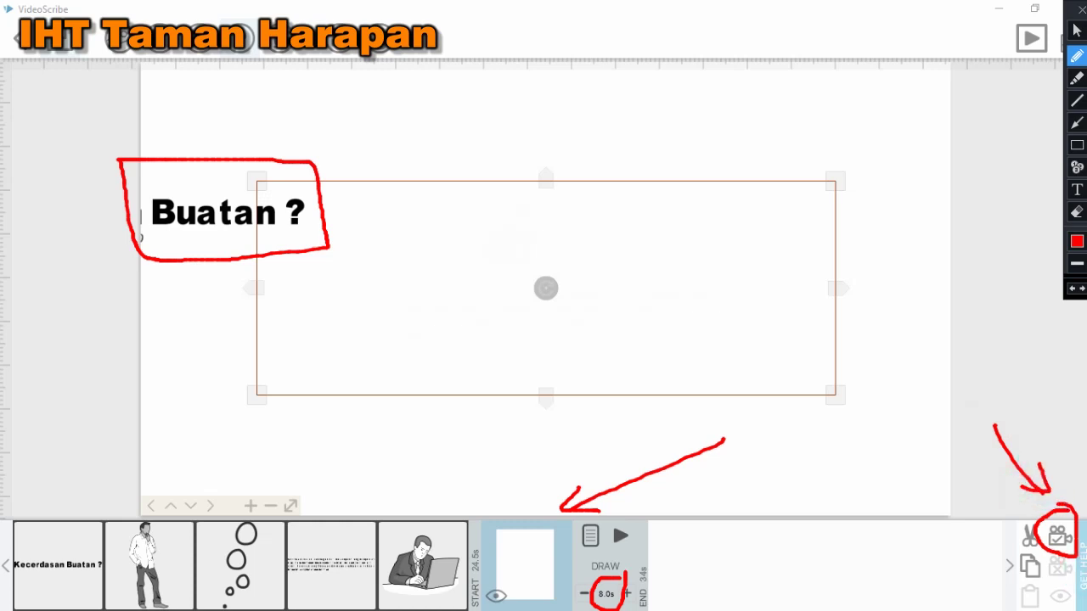
left_click(1075, 26)
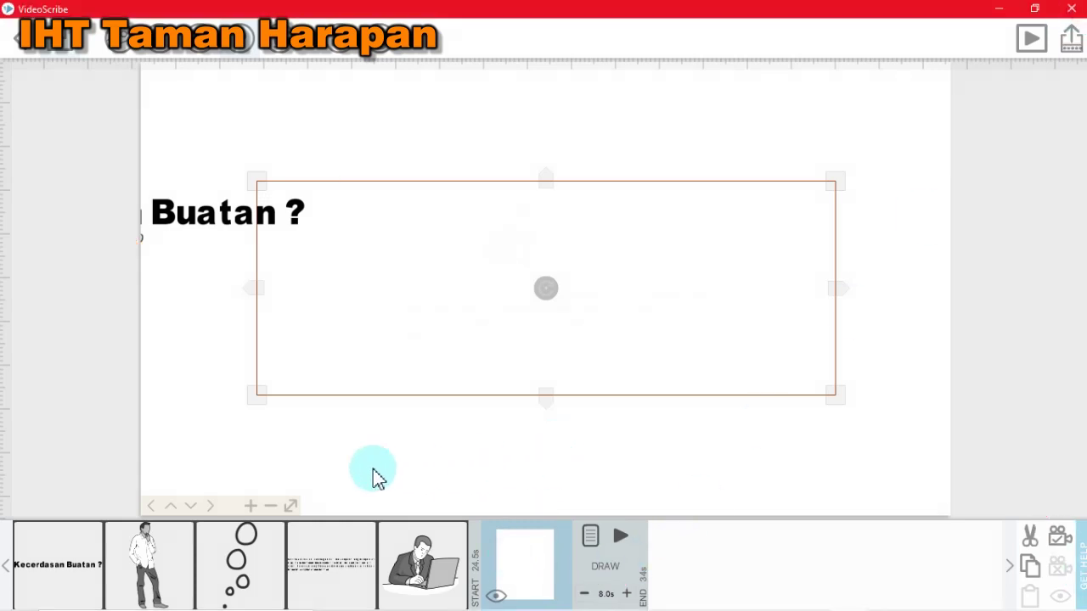
Step: Save a closer view at 133% zoom as the camera position of the blank white cover element
left_click(249, 507)
left_click(251, 508)
left_click(250, 508)
left_click(251, 508)
left_click(250, 508)
left_click(250, 508)
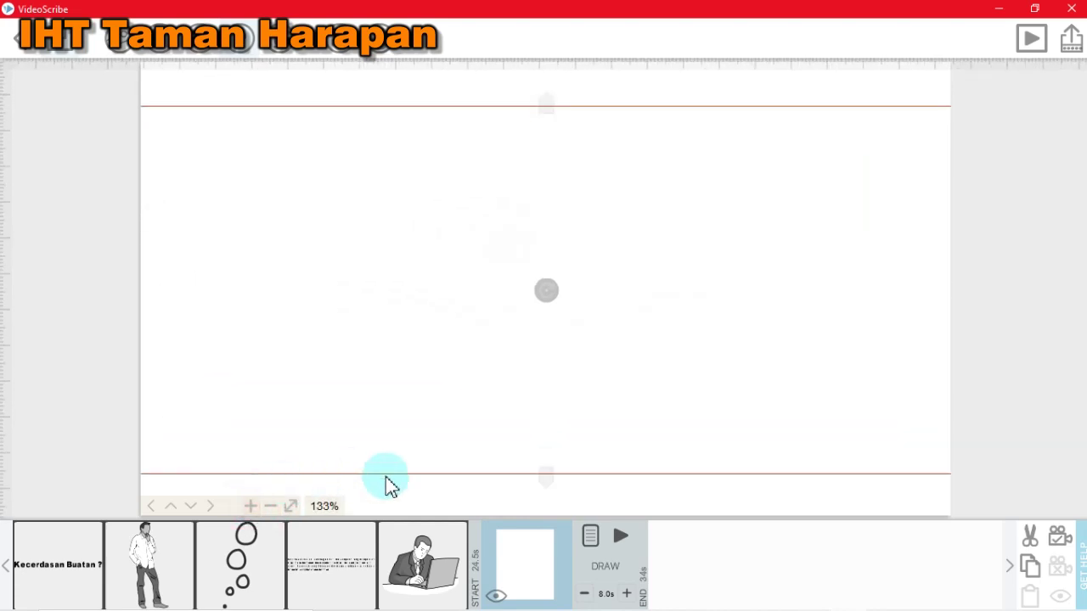
left_click(507, 500)
left_click(508, 533)
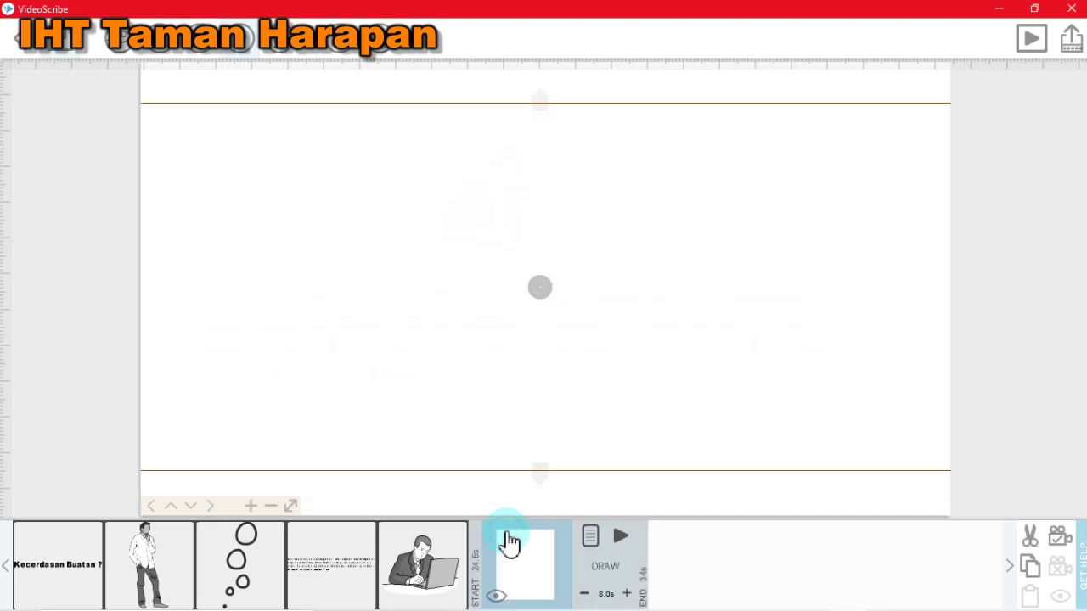
left_click(1059, 536)
left_click(825, 499)
left_click(540, 562)
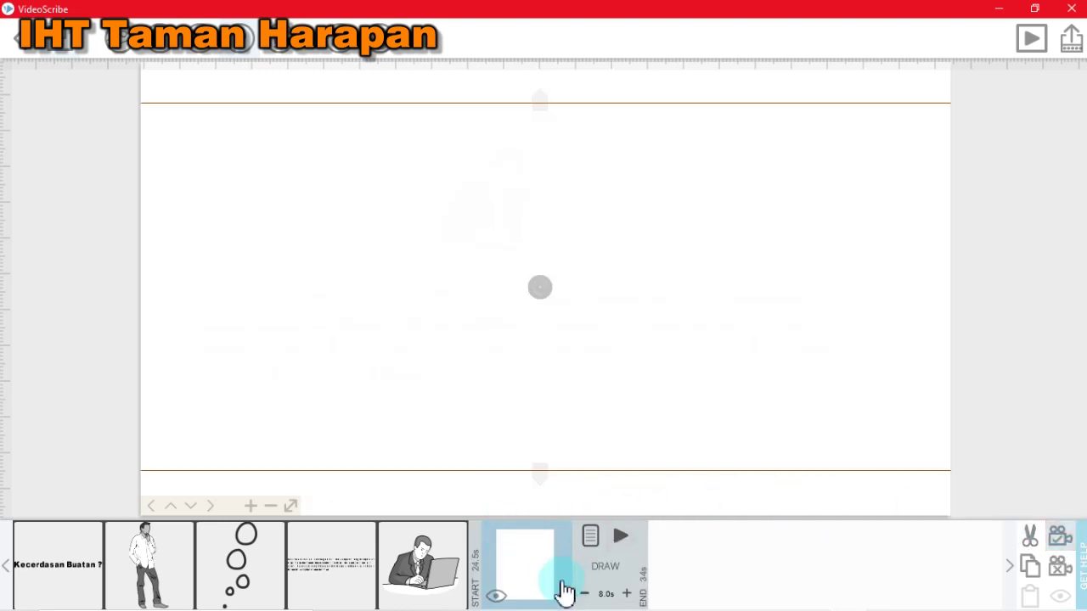
Step: Set the white cover element's camera to the current view again and its drawing time to 3 s
left_click(496, 596)
left_click(498, 597)
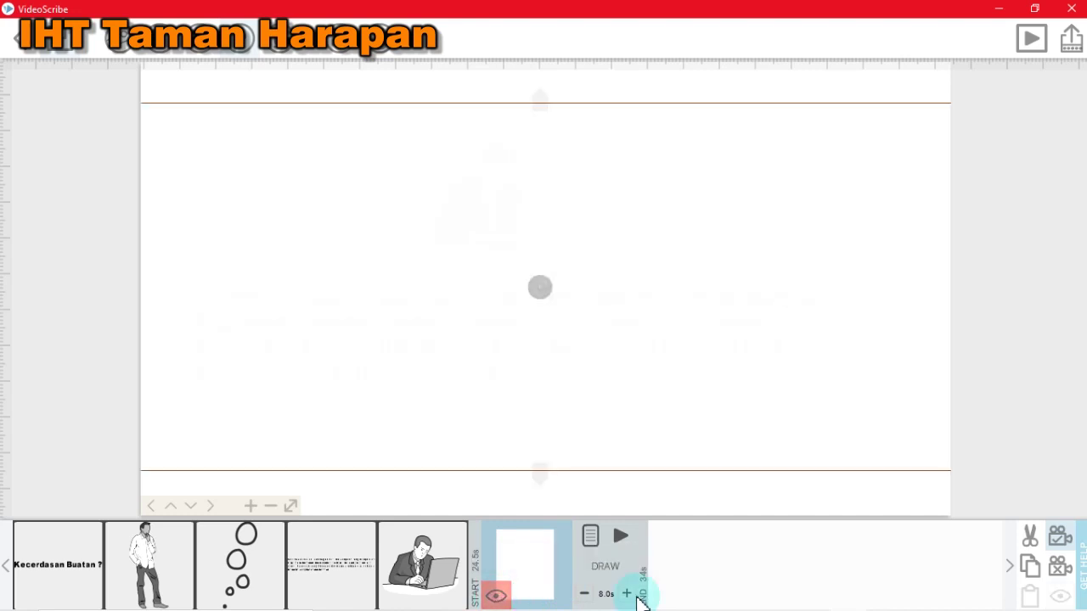
left_click(1061, 536)
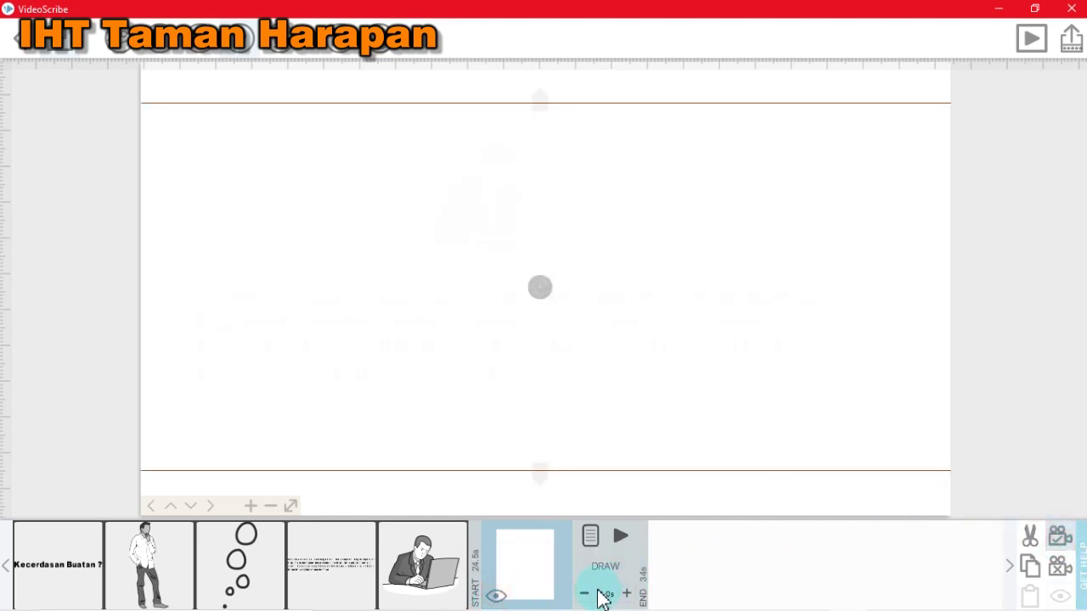
left_click(605, 594)
left_click(550, 314)
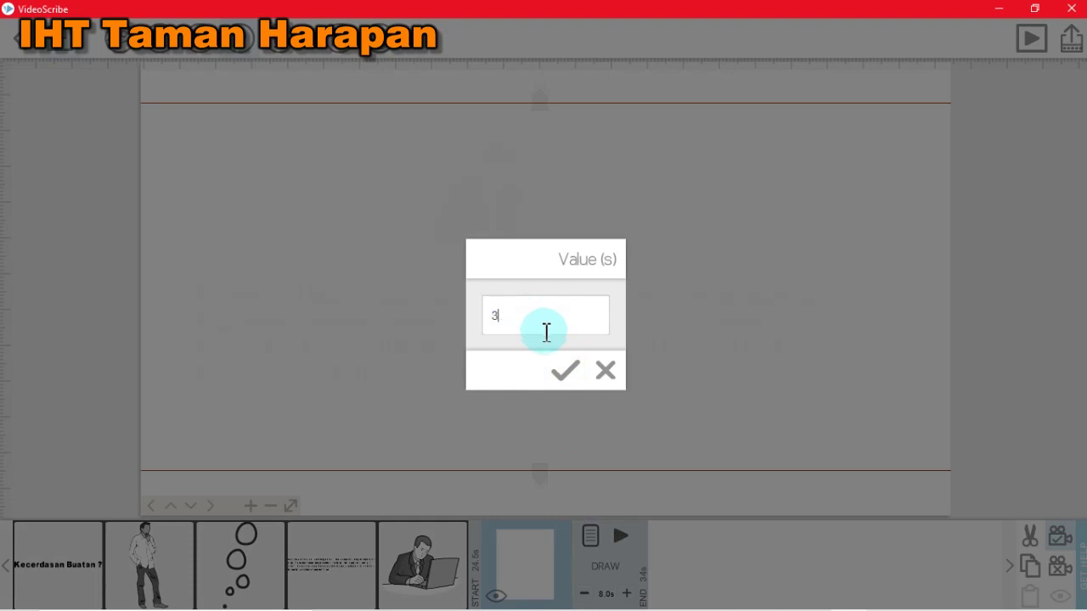
left_click(560, 372)
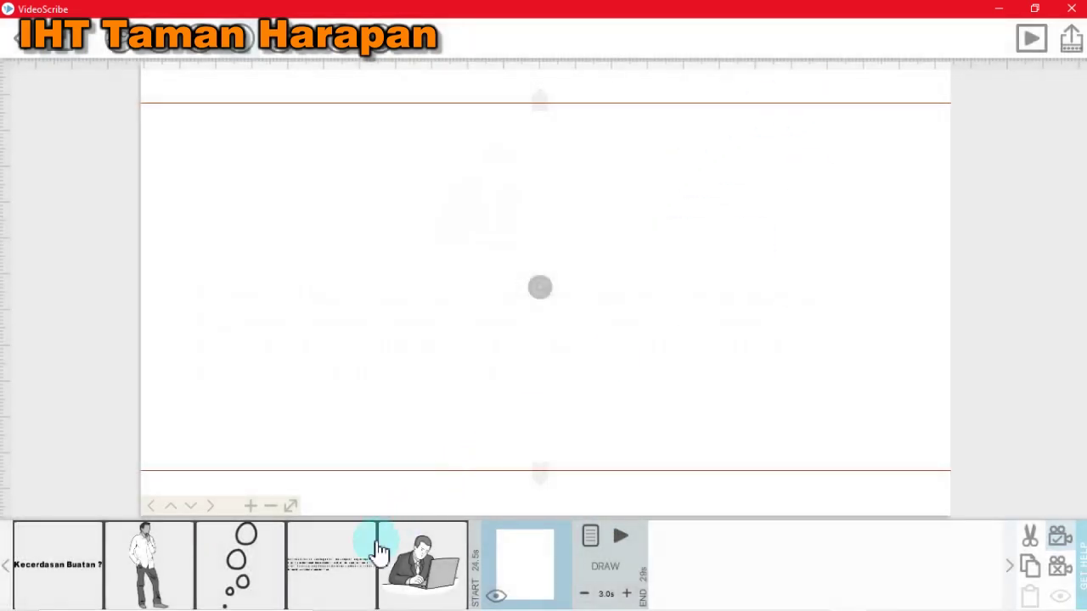
Step: Preview the scribe starting from the definition text element and stop the playback
left_click(380, 550)
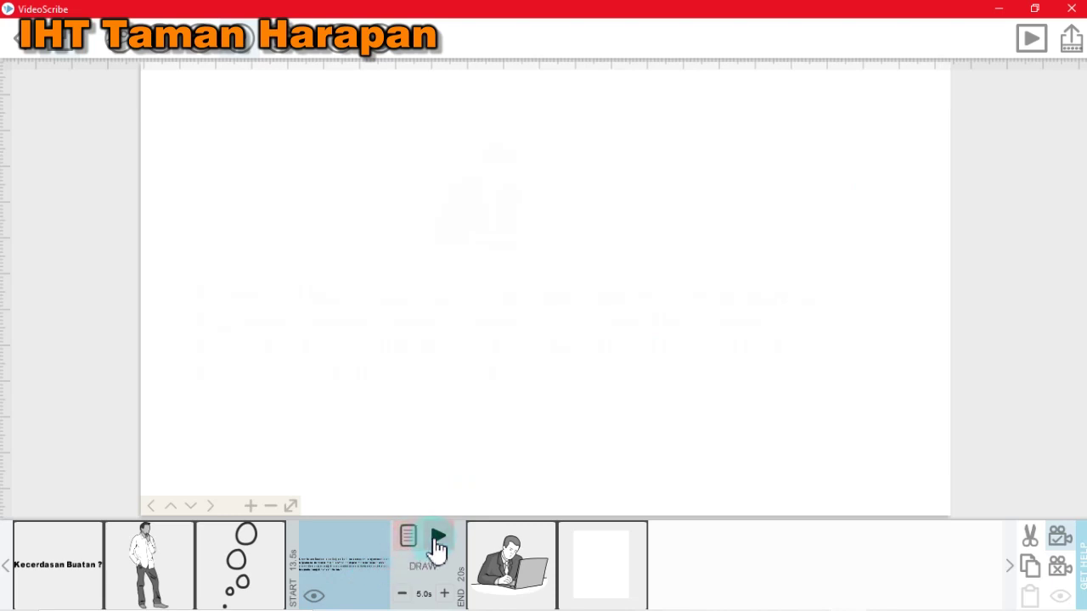
left_click(436, 540)
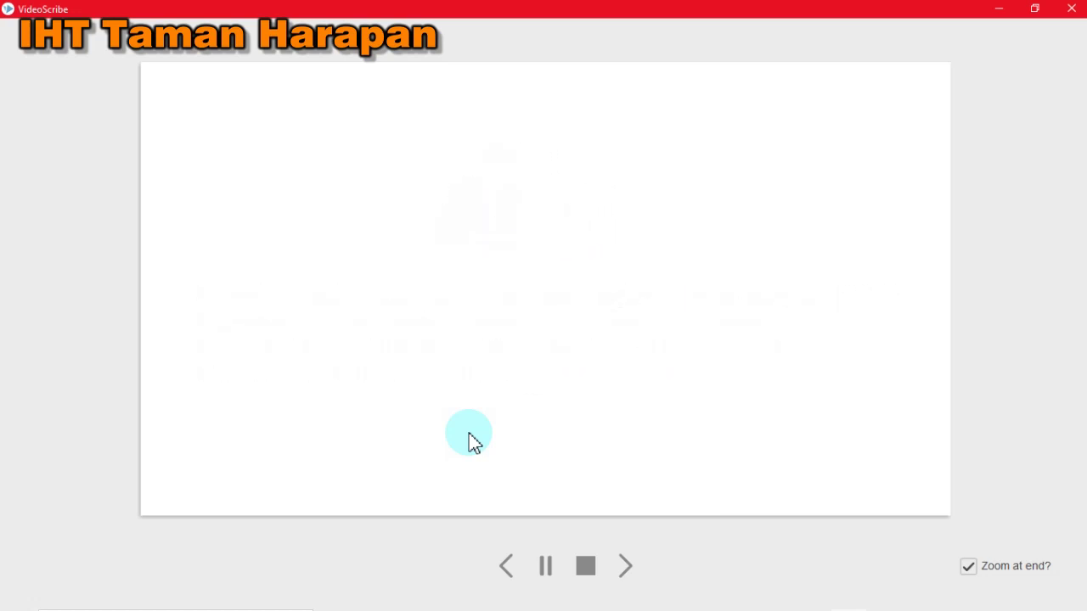
left_click(586, 566)
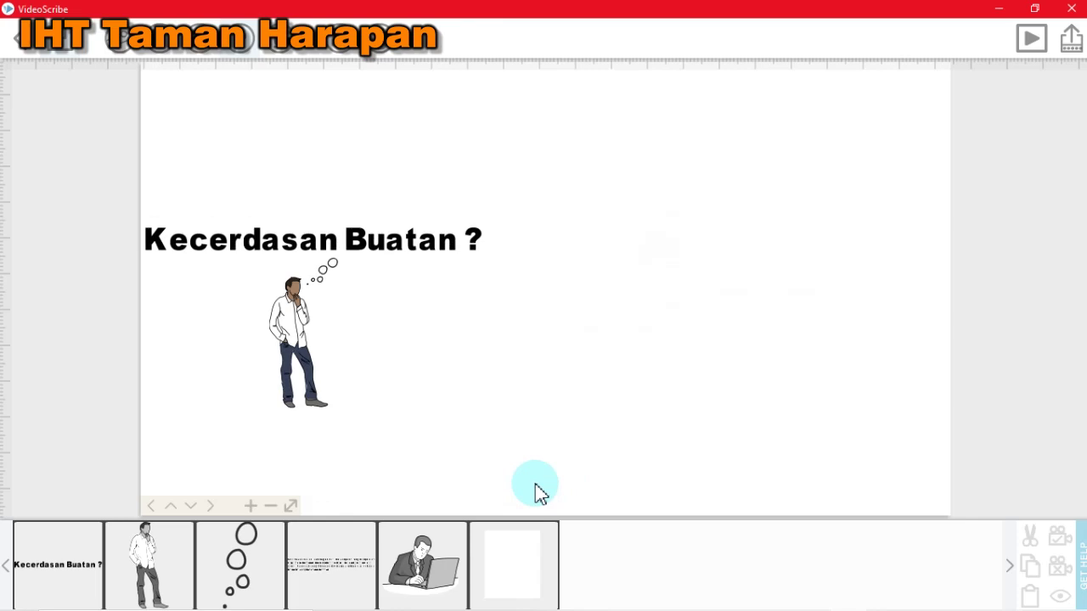
Step: Switch to PowerPoint to review the "Definisi Kecerdasan Buatan" slide 2, and return to VideoScribe
key("alt+Tab")
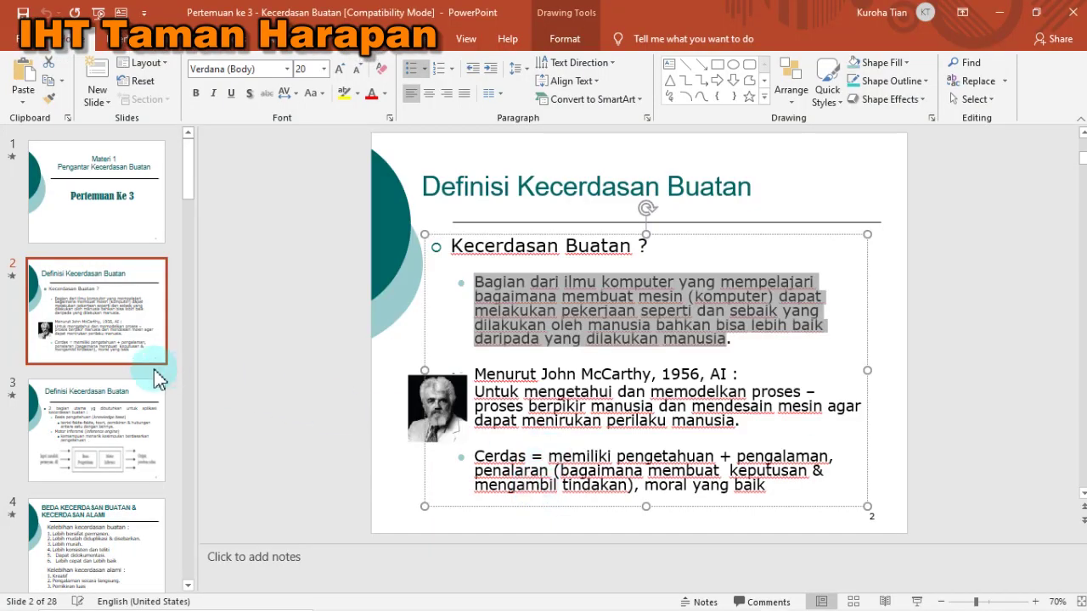
left_click(123, 438)
left_click(129, 331)
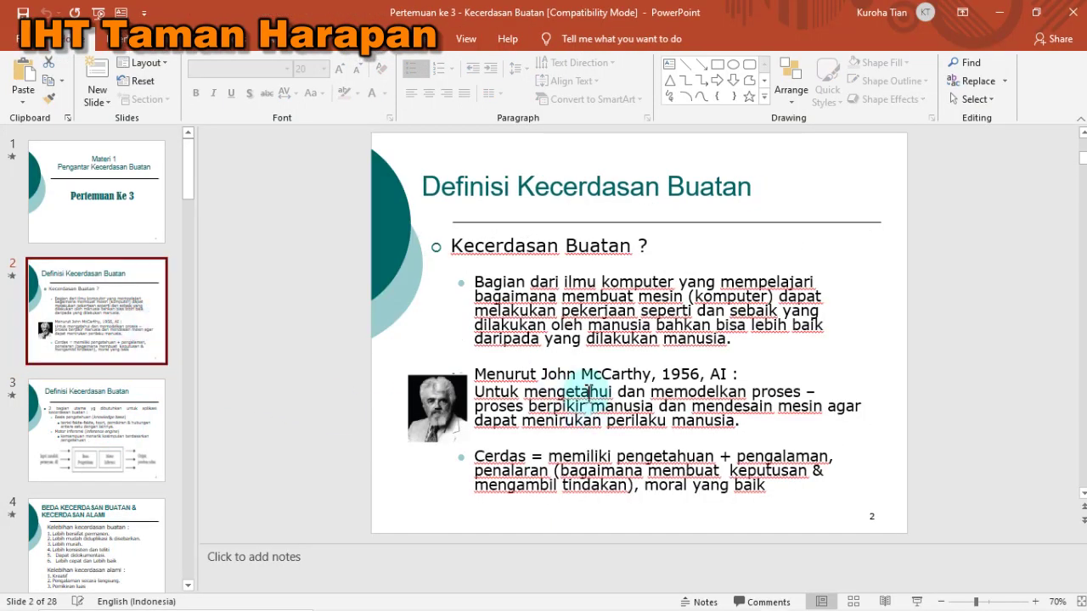
key("alt+Tab")
Step: Hide the white cover element to inspect the definition text and laptop drawing beneath it
left_click_drag(499, 384, 485, 461)
left_click_drag(521, 224, 433, 114)
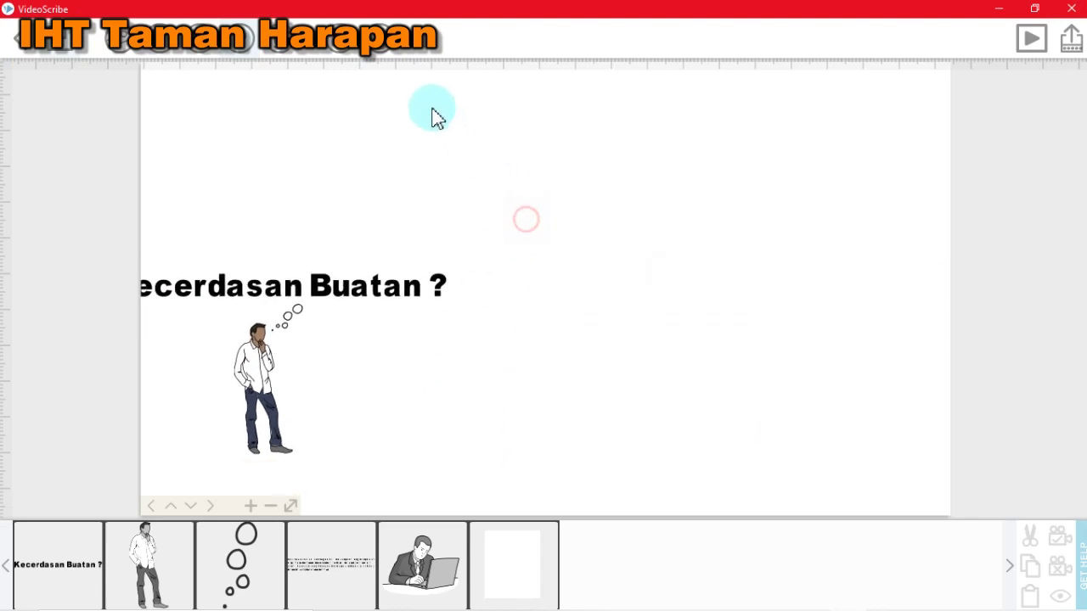
left_click(251, 506)
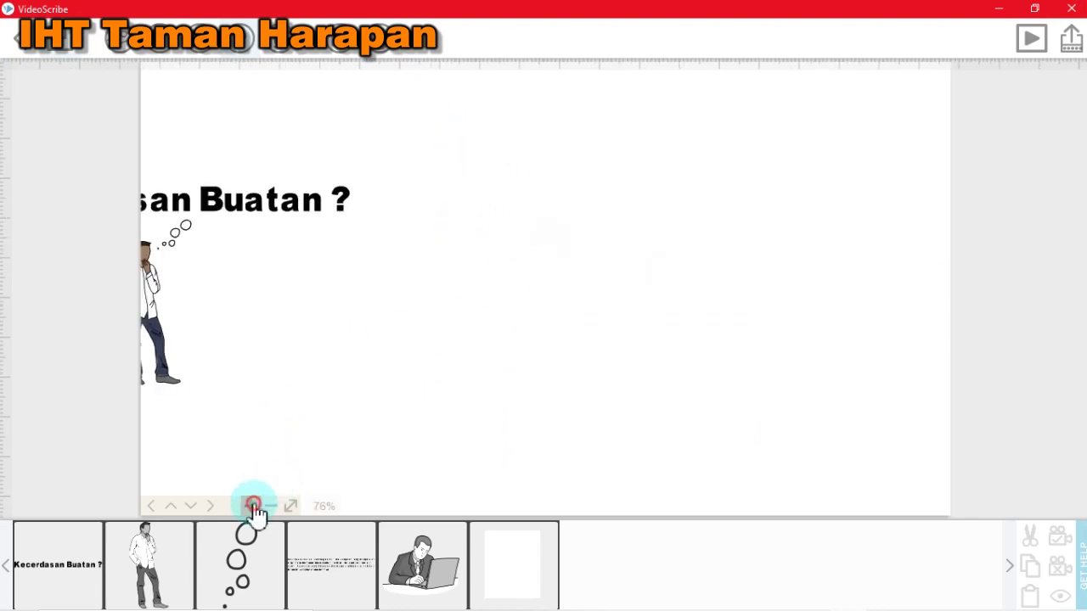
left_click(251, 506)
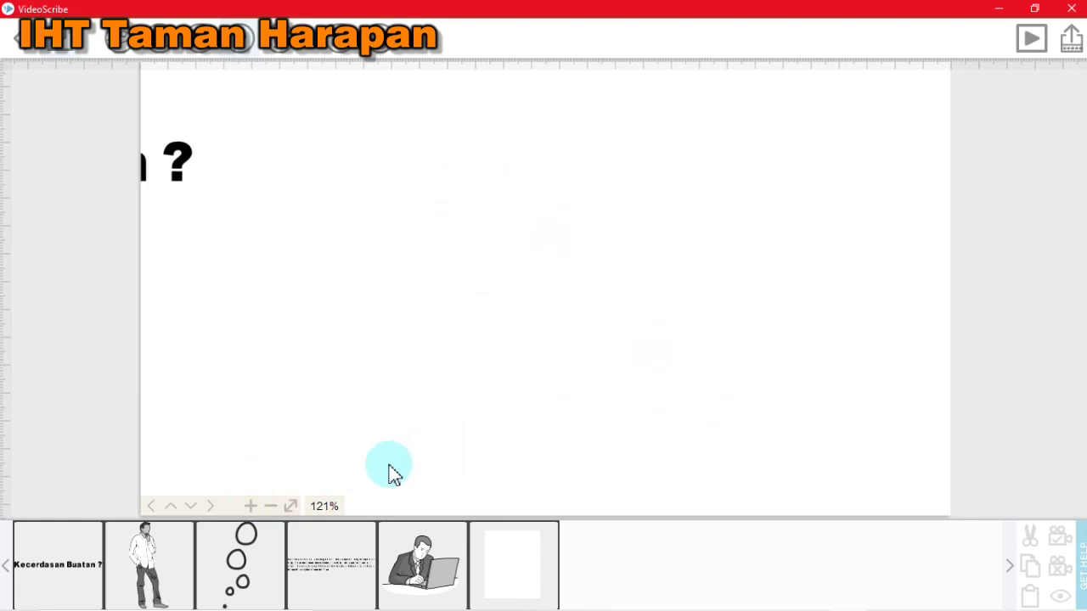
left_click_drag(399, 452, 332, 456)
left_click(299, 576)
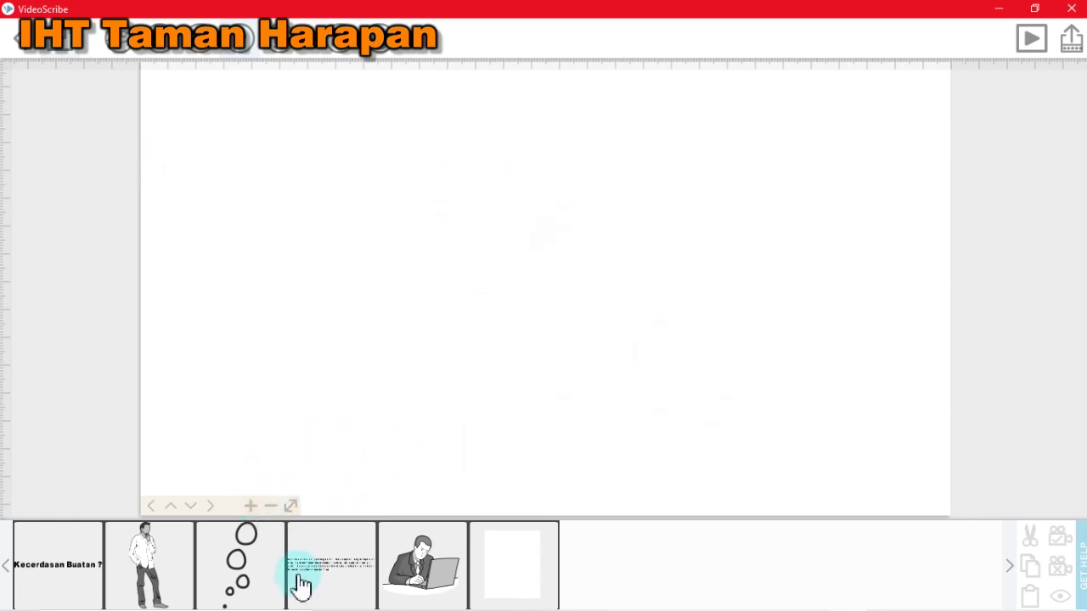
left_click(310, 579)
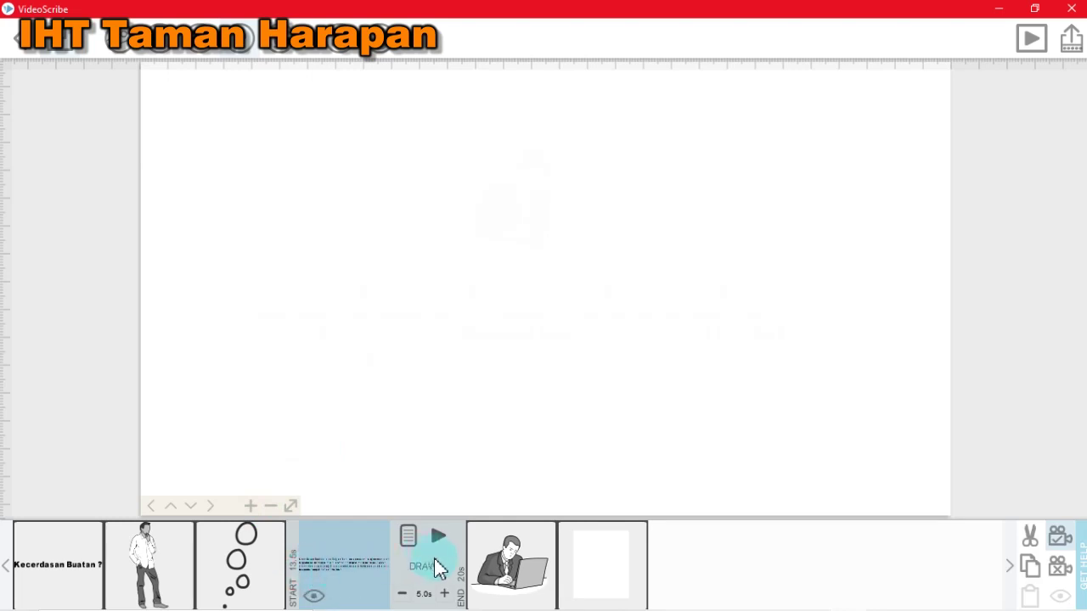
left_click(578, 566)
left_click(499, 598)
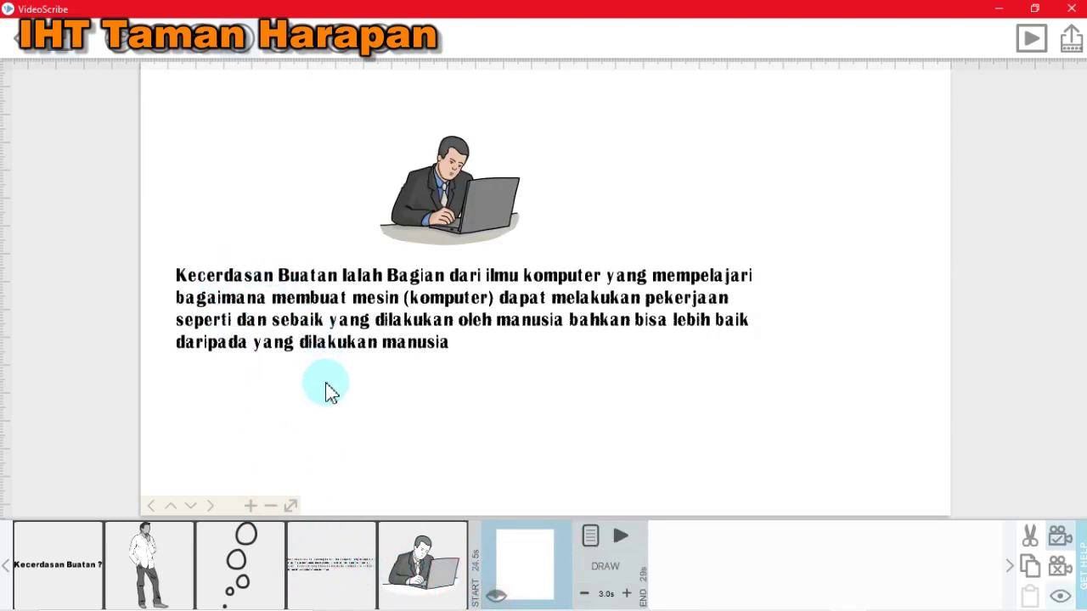
Step: Frame the definition text and laptop drawing on the canvas at 146% zoom and show the white cover element again
left_click(332, 393)
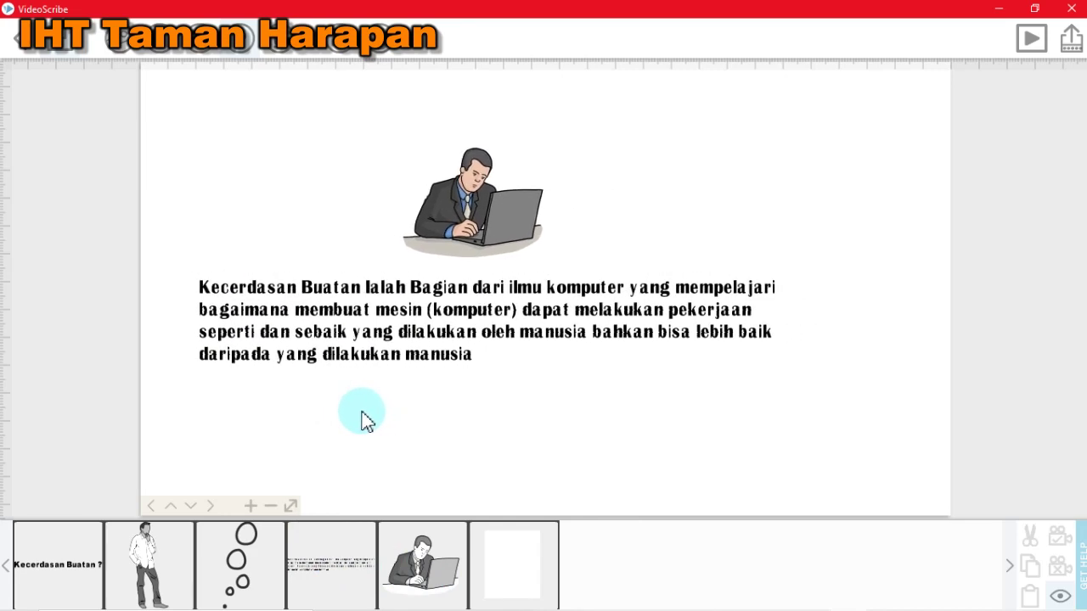
left_click(251, 506)
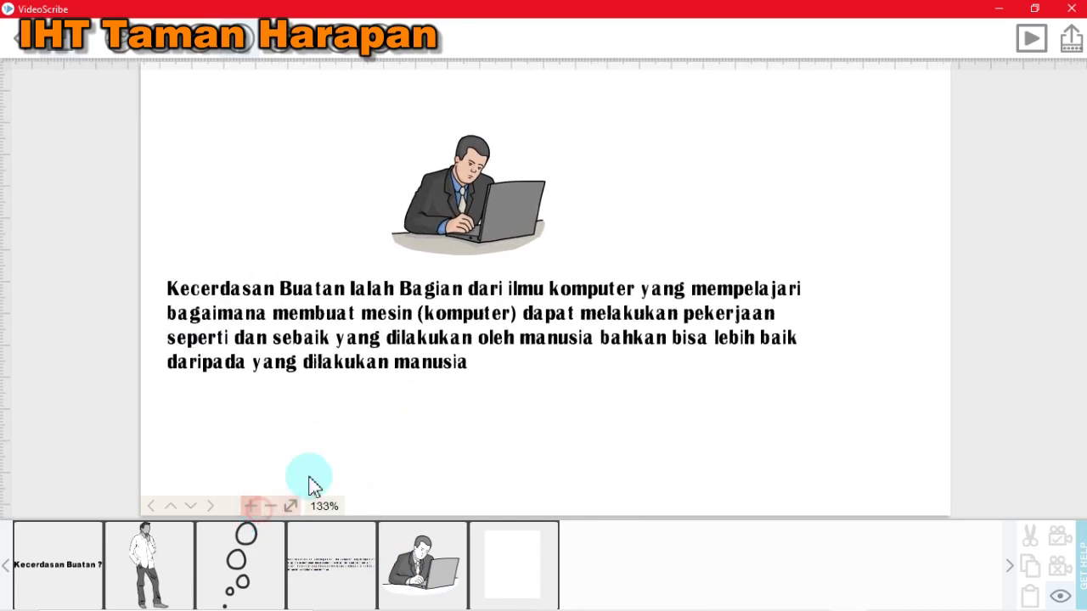
left_click_drag(406, 450, 371, 462)
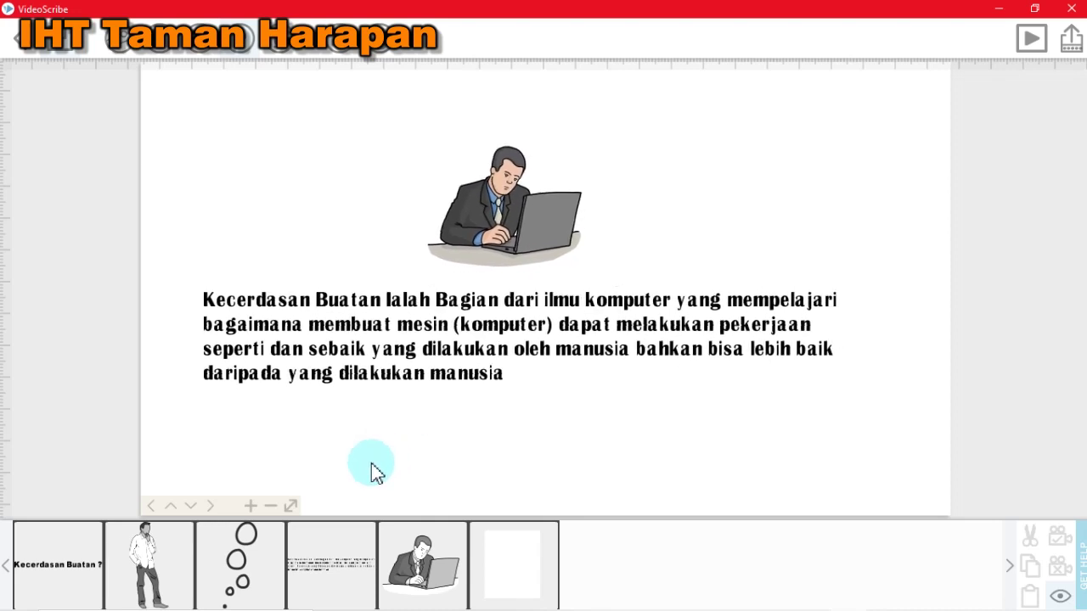
left_click(355, 561)
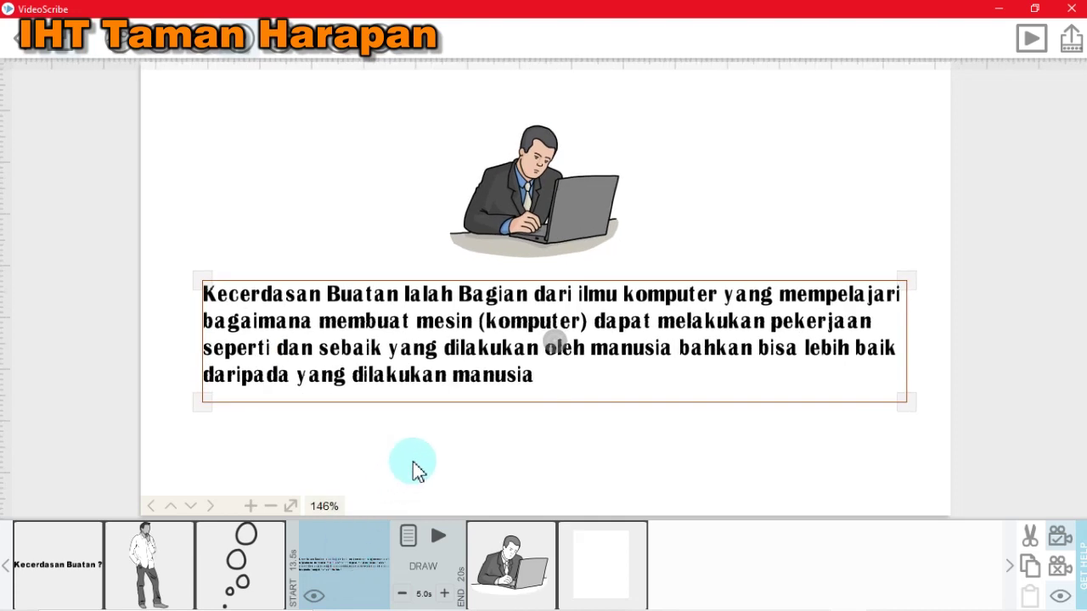
left_click(413, 461)
left_click_drag(407, 451, 412, 458)
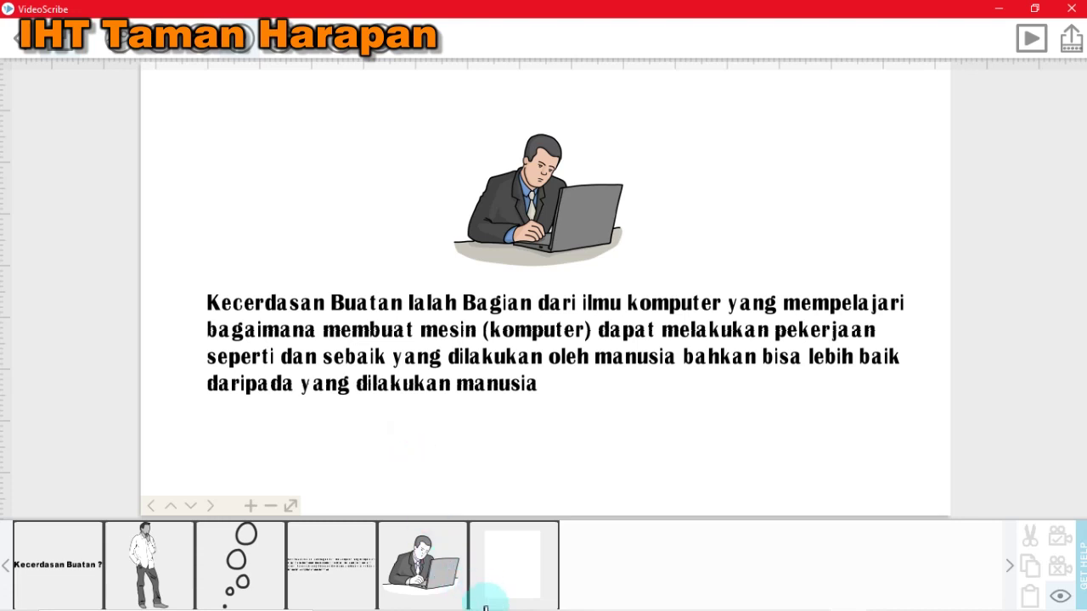
left_click(490, 583)
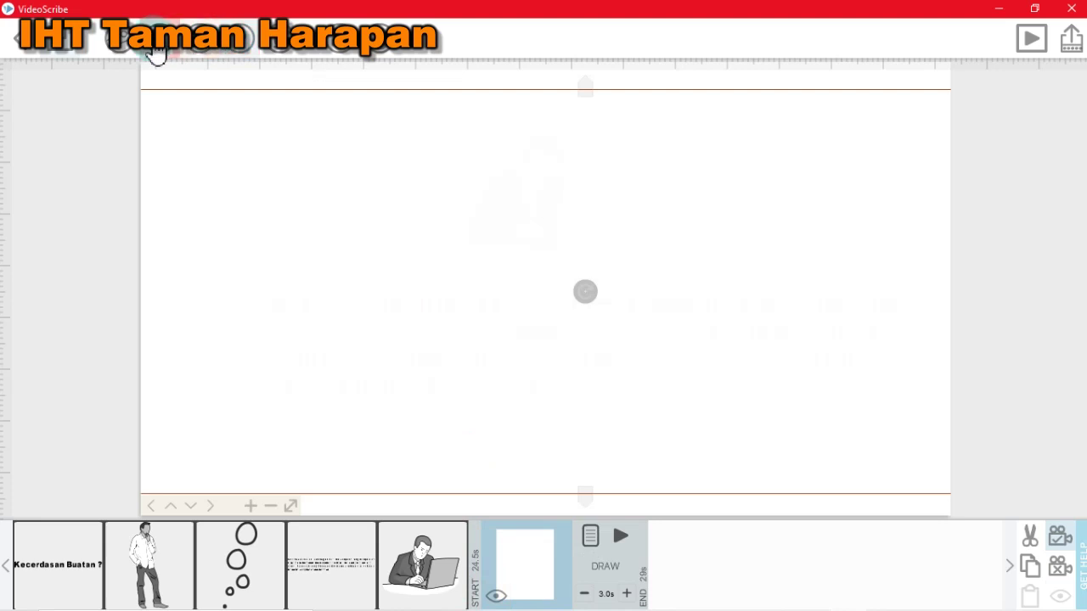
Step: Add the Britannic Bold text "Tahukah kamu bahwa Kecerdasan Buatan Hadir disekitar kita" on two lines and move it to the canvas's upper area
left_click(156, 49)
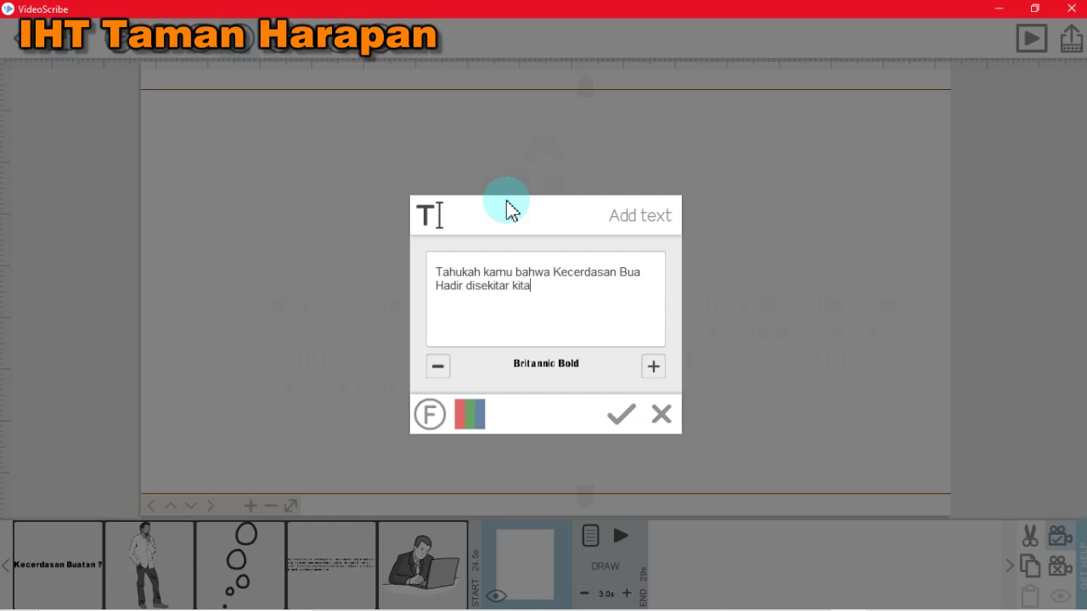
left_click(621, 414)
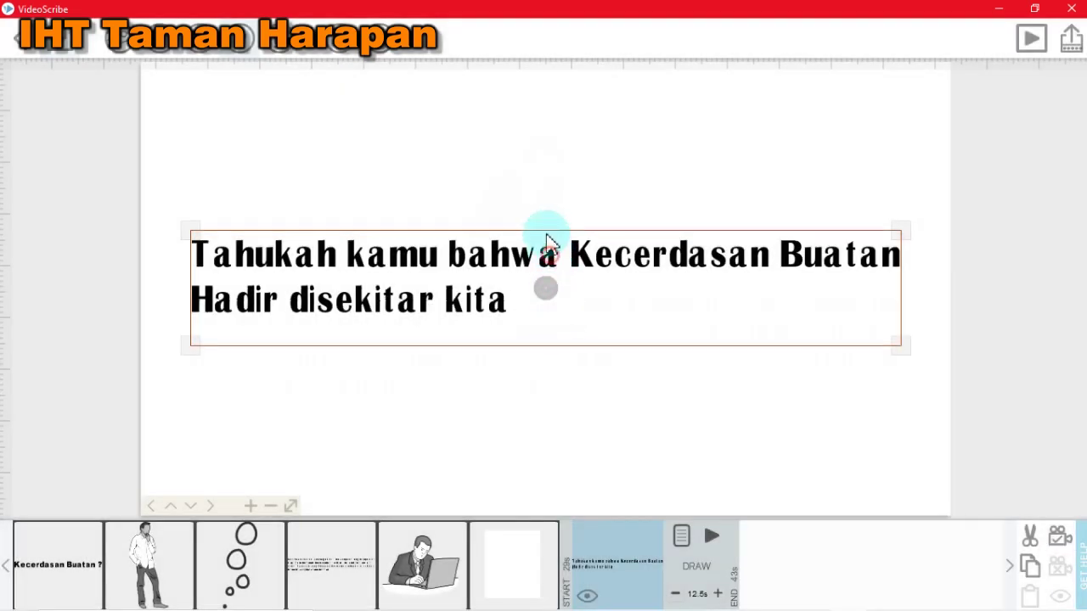
left_click_drag(546, 235, 535, 175)
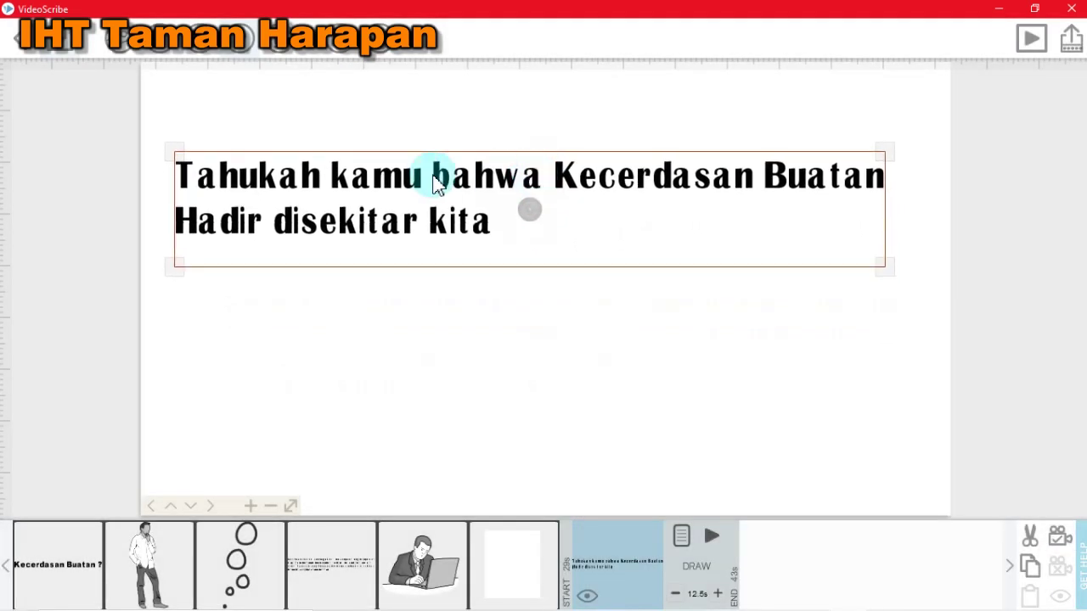
Step: Center-align the two lines of the "Tahukah kamu bahwa" text in its properties
left_click(685, 537)
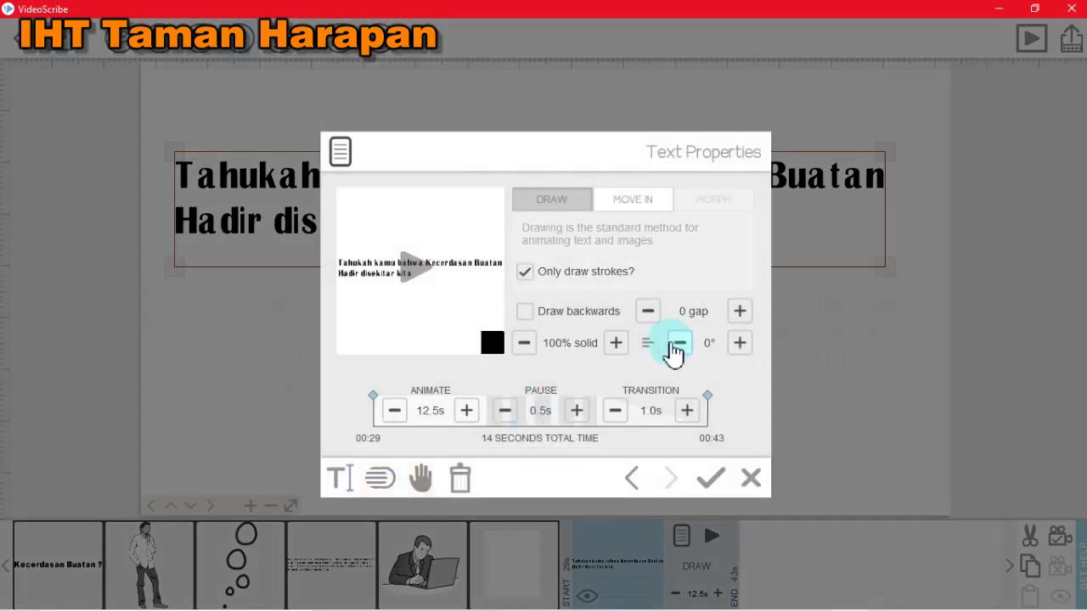
left_click(648, 350)
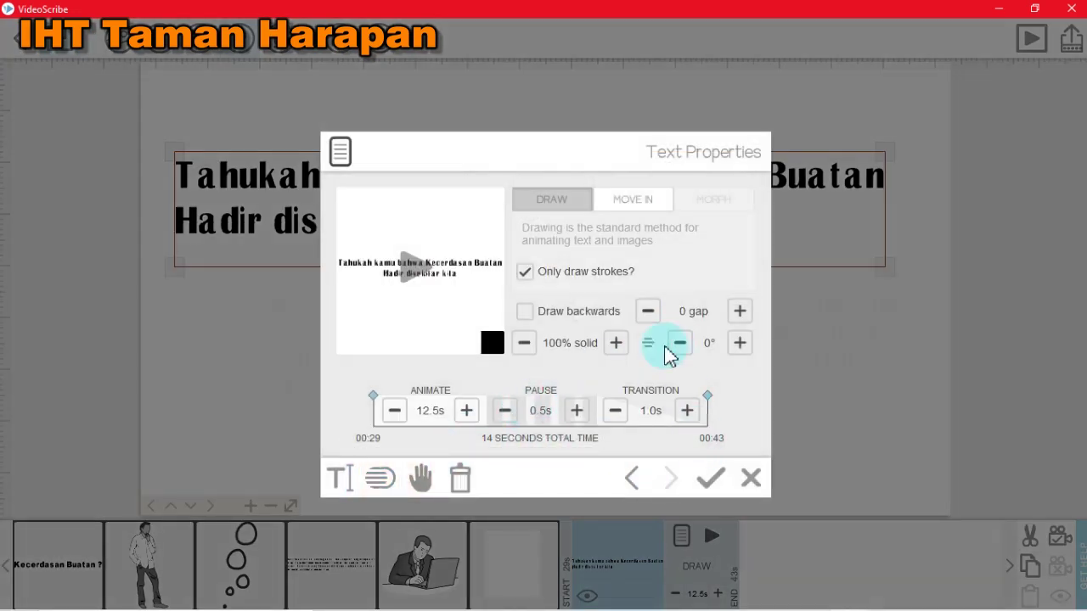
left_click(714, 482)
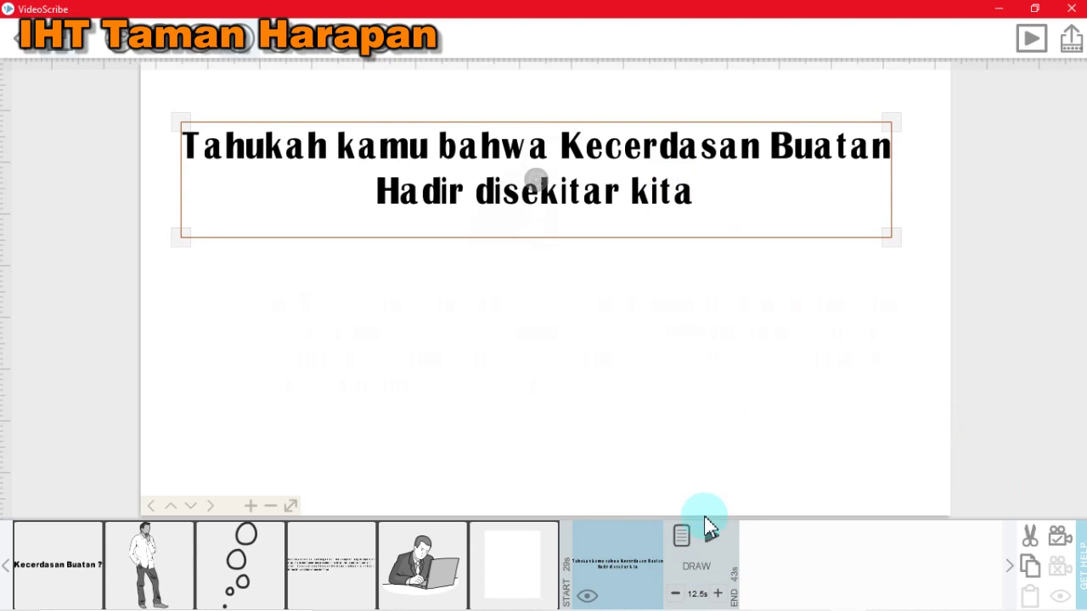
Step: Set the new text's camera to the current view and its drawing time to 4 s, and nudge the text slightly
left_click(1058, 537)
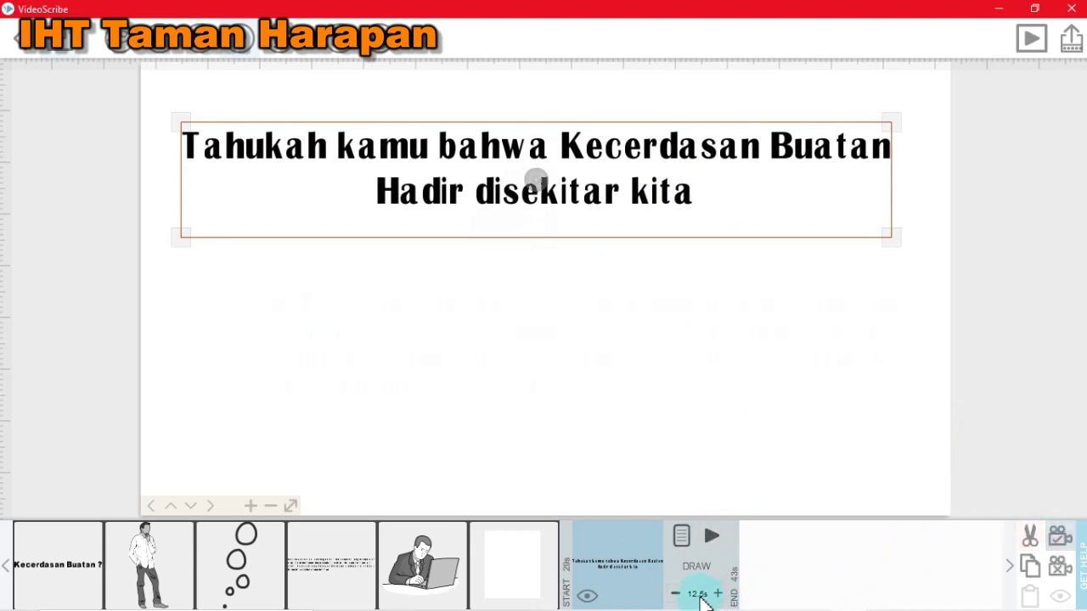
left_click(698, 595)
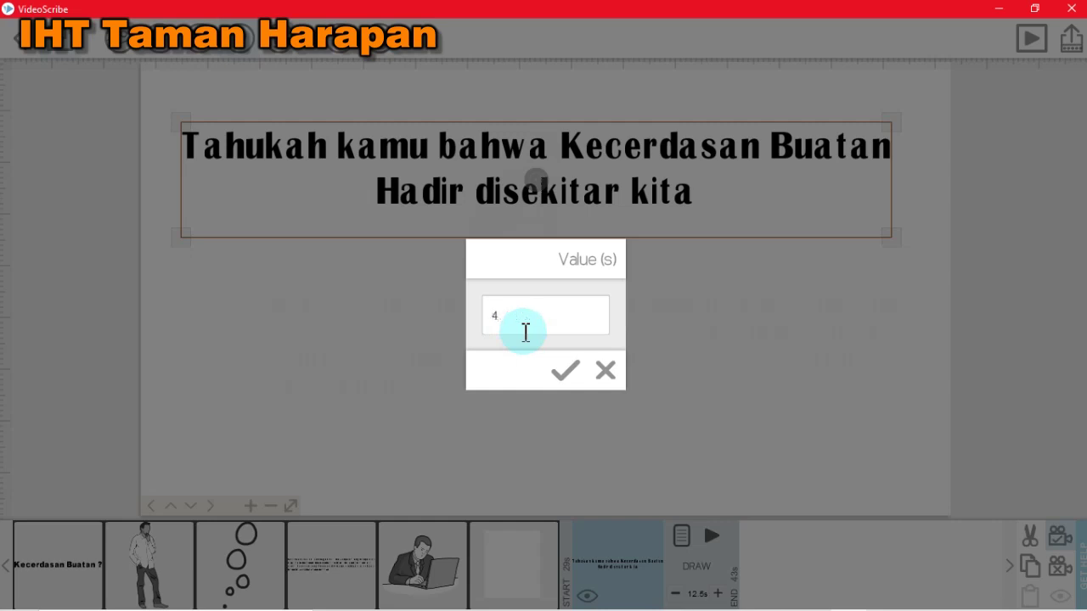
left_click(561, 371)
left_click_drag(608, 180, 618, 181)
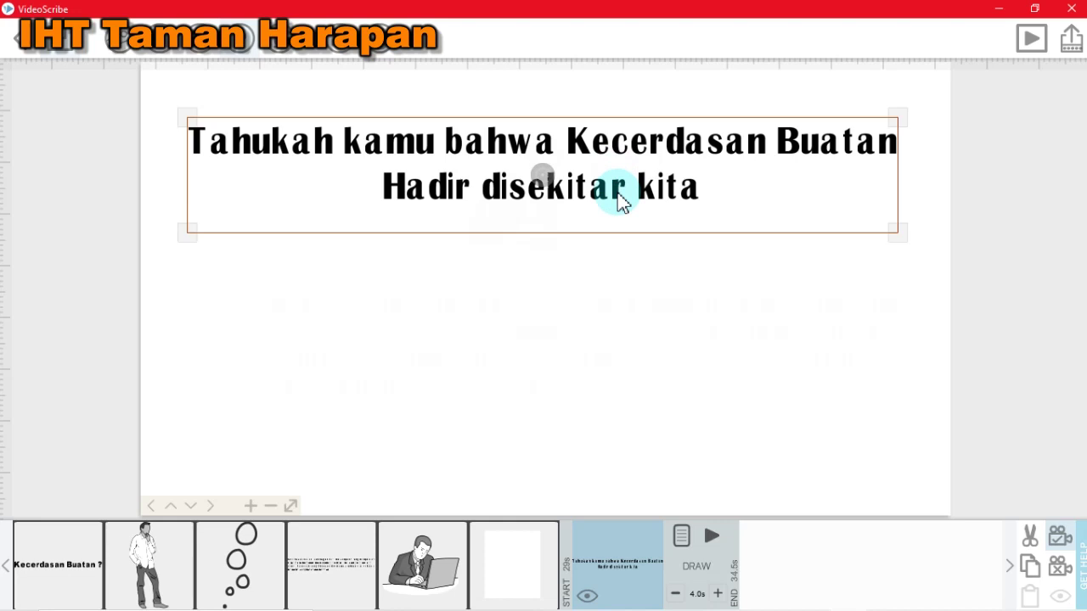
Step: Nudge the "Tahukah kamu bahwa" text slightly and open the image library for adding a picture
left_click_drag(618, 192, 620, 197)
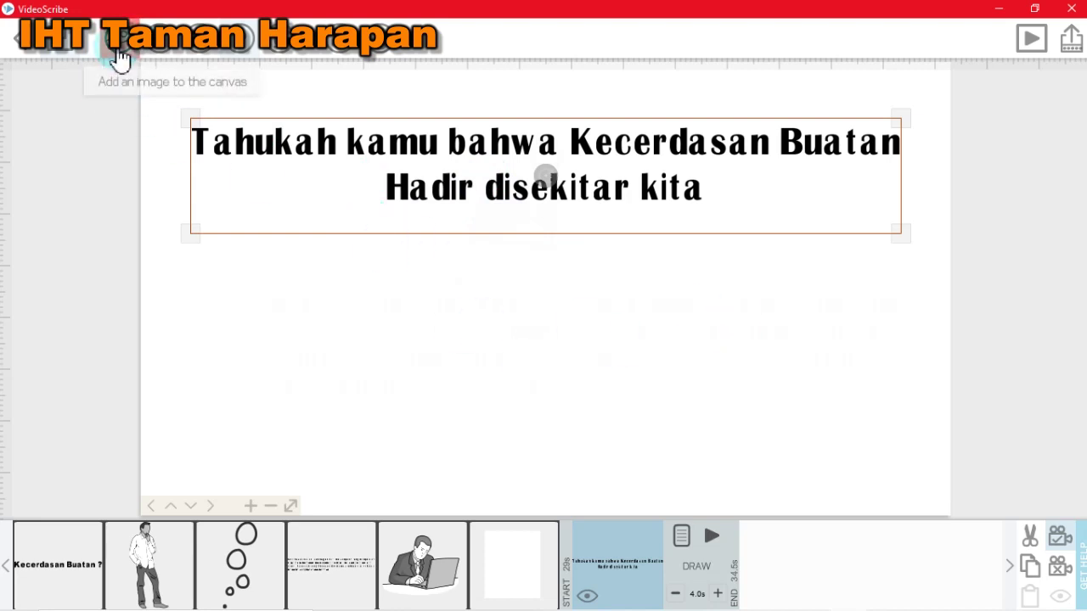
left_click(120, 60)
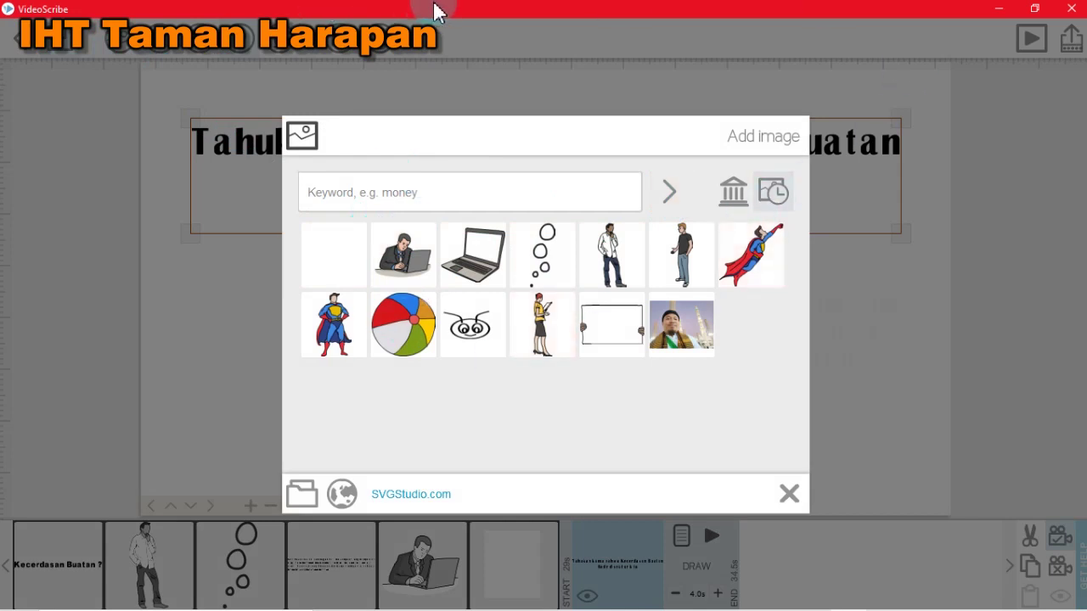
mouse_move(619, 8)
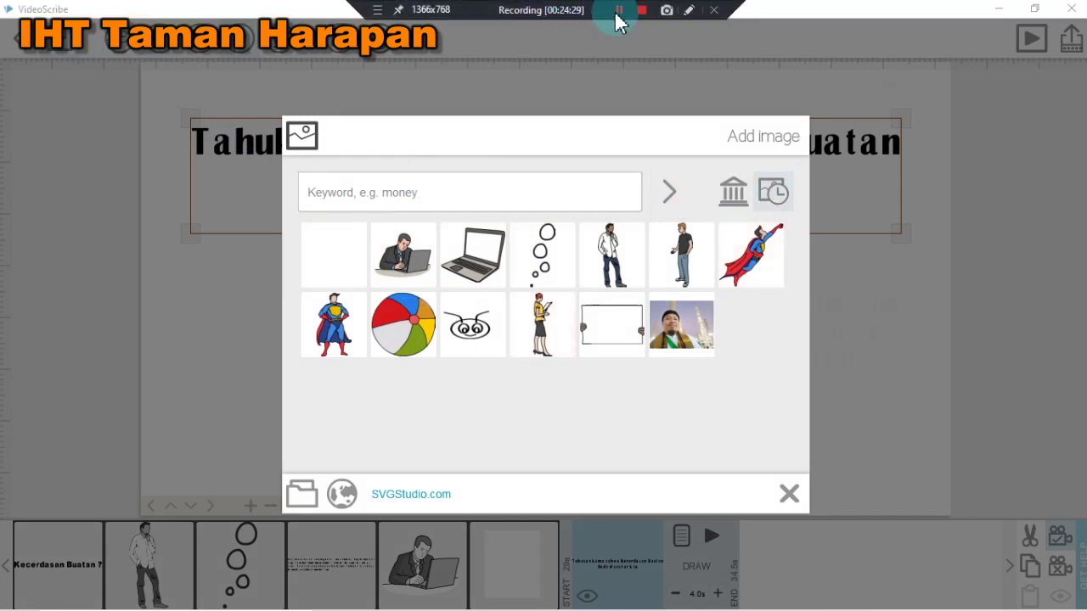
left_click(692, 13)
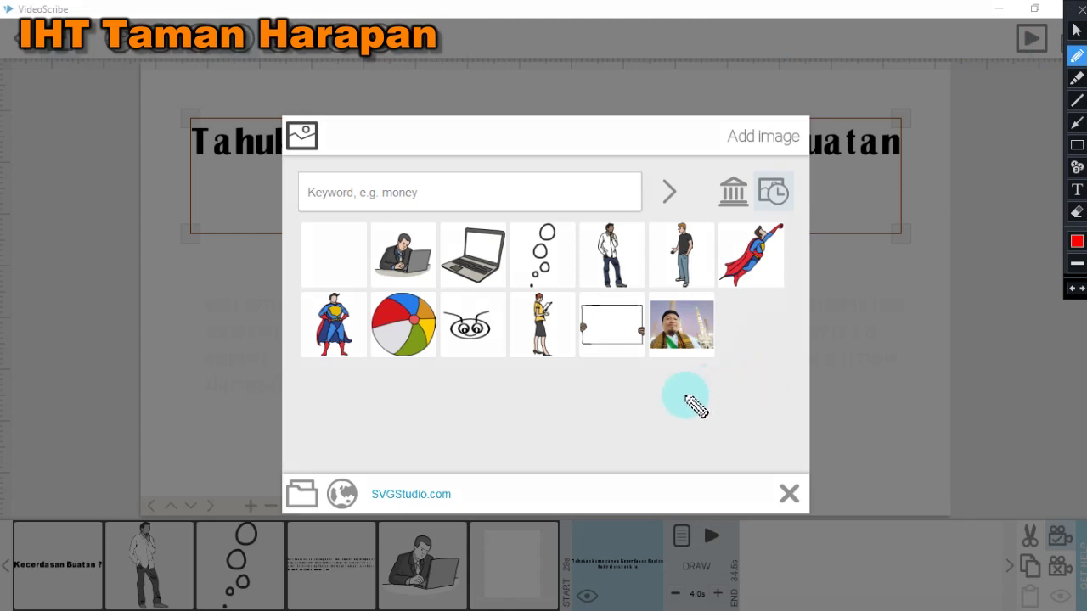
left_click_drag(581, 399, 414, 437)
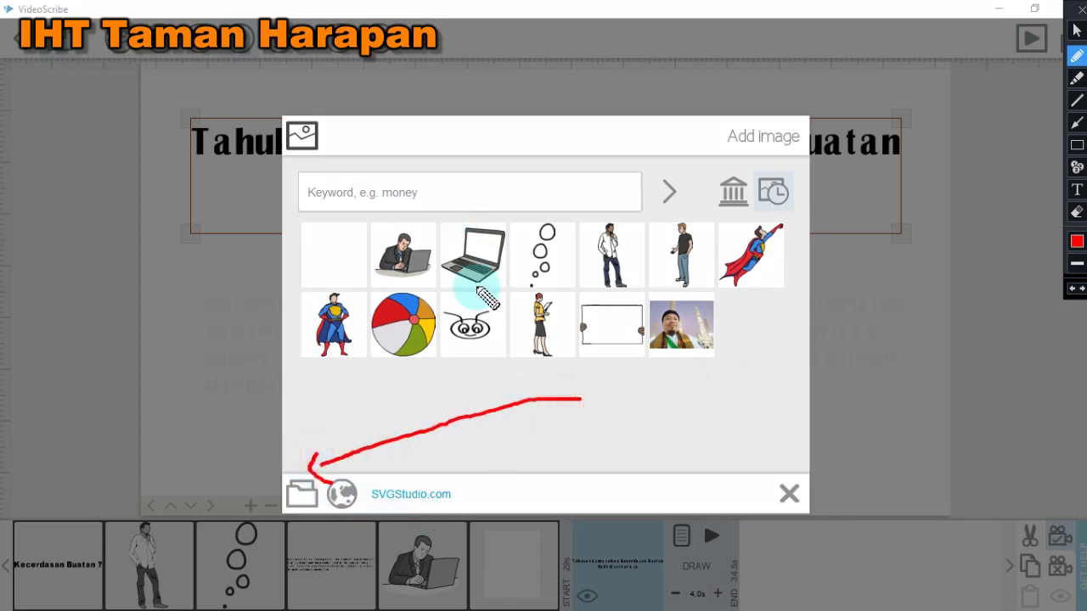
mouse_move(294, 164)
left_mouse_down()
mouse_move(308, 361)
mouse_move(416, 388)
mouse_move(755, 386)
mouse_move(794, 342)
mouse_move(790, 176)
mouse_move(698, 164)
mouse_move(295, 163)
left_mouse_up()
mouse_move(289, 489)
left_mouse_down()
mouse_move(334, 462)
mouse_move(302, 458)
mouse_move(280, 531)
mouse_move(327, 437)
left_mouse_up()
key("Escape")
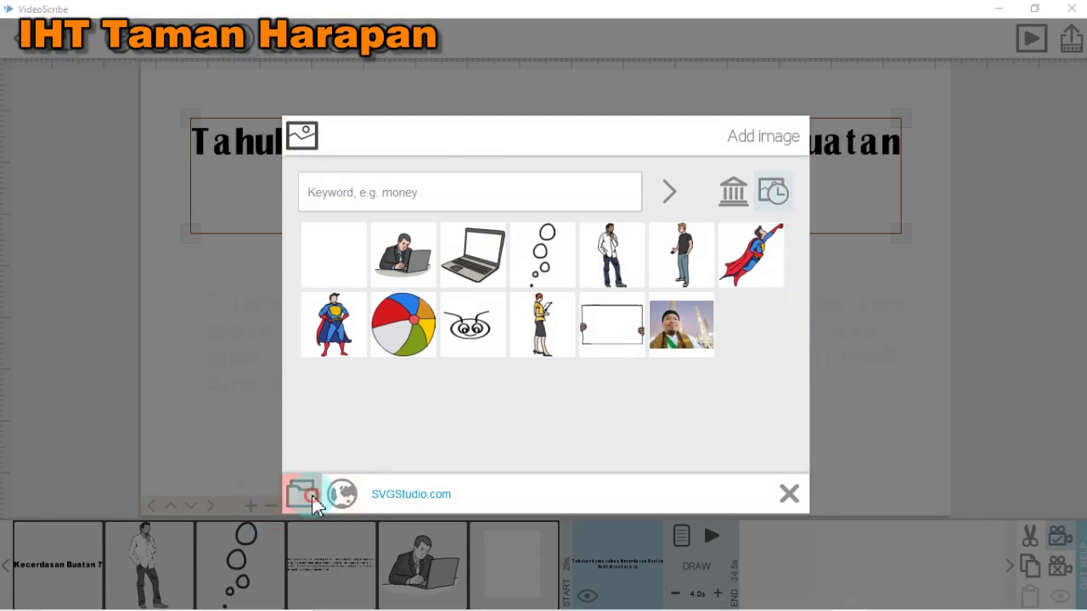
Step: Import the "hp" image from the Desktop folder "cth sparkol" using the fifth line drawing conversion option
left_click(313, 499)
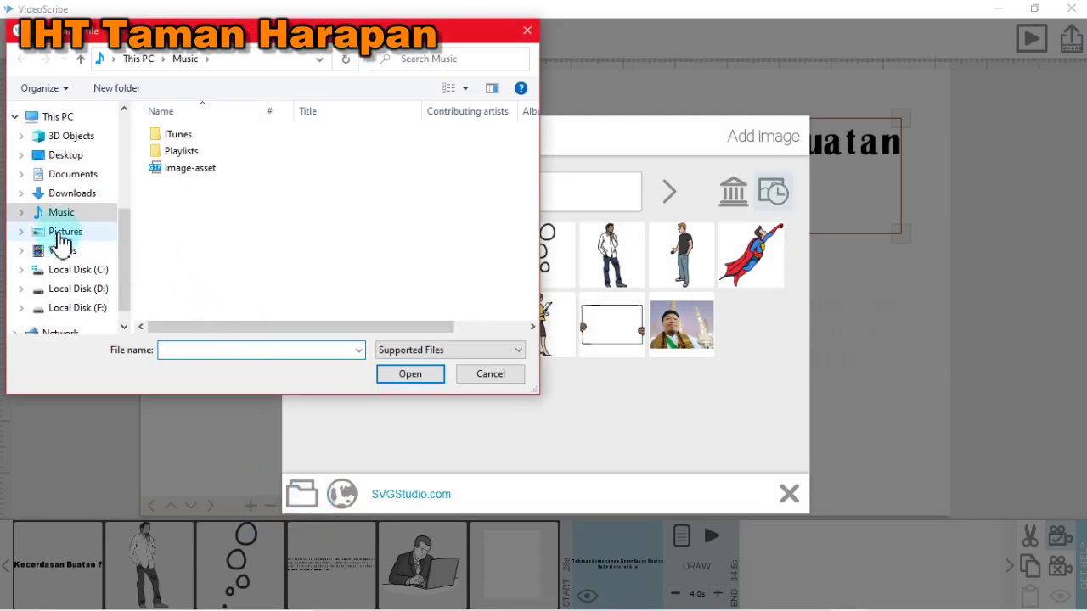
left_click(58, 156)
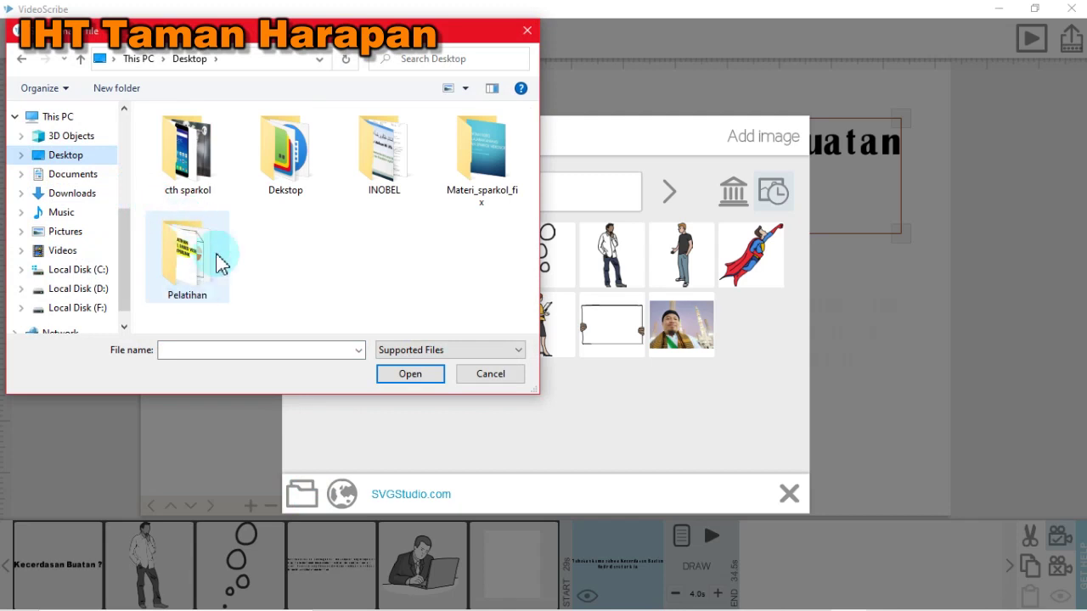
double_click(183, 179)
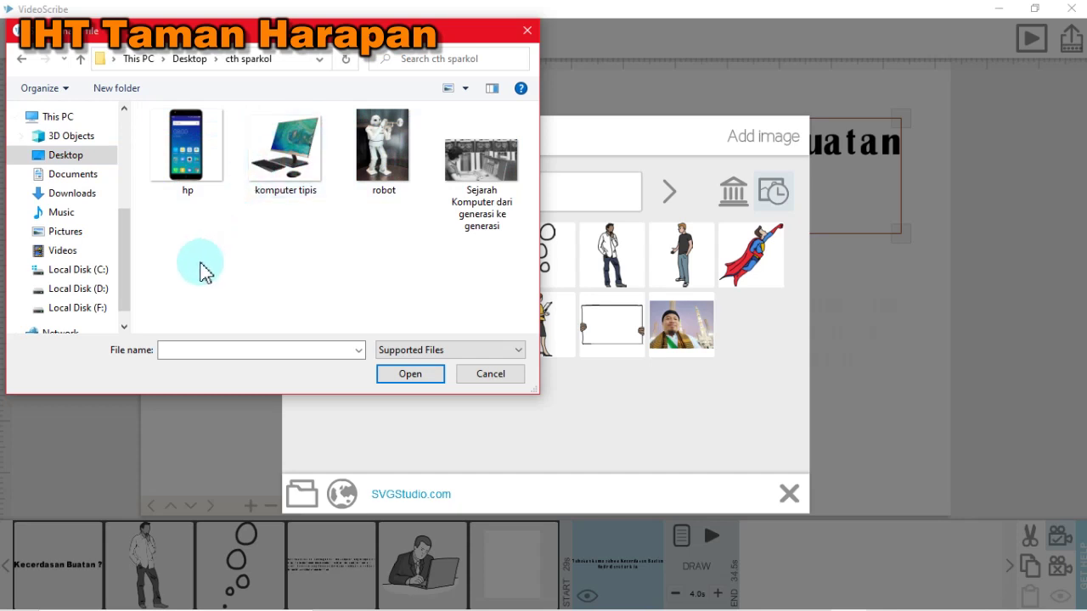
left_click(185, 146)
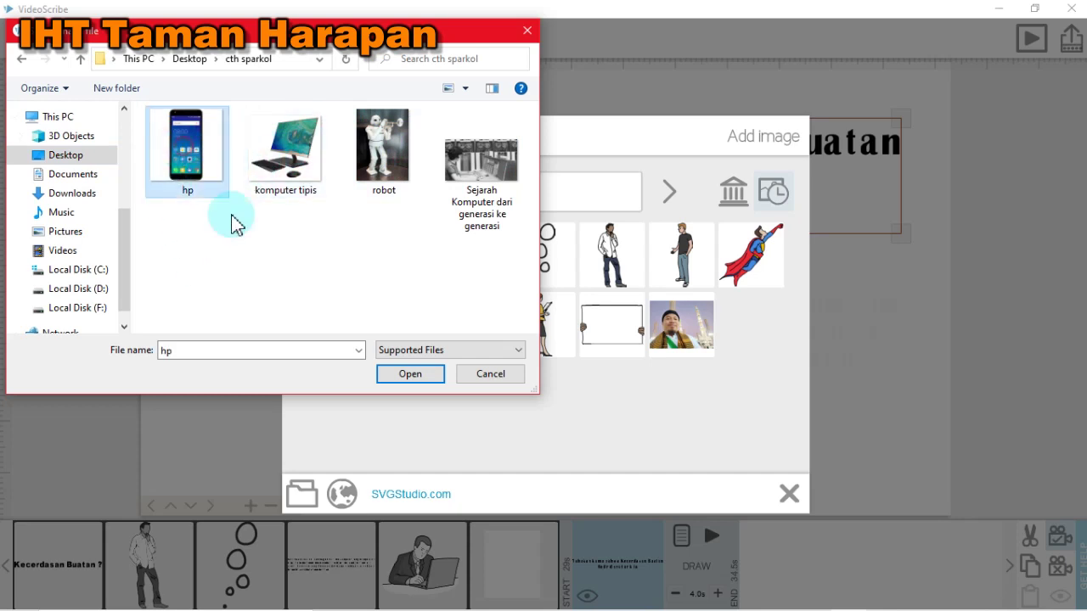
left_click(411, 378)
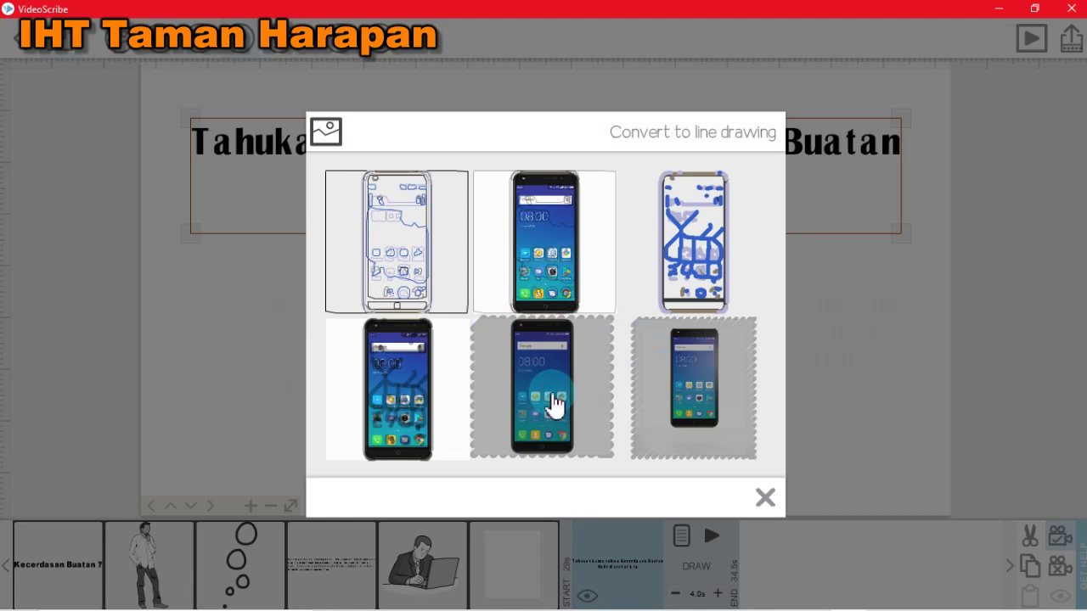
left_click(554, 406)
Step: Scale the phone image down and place it below the text on the canvas's left side
left_click_drag(567, 256, 498, 297)
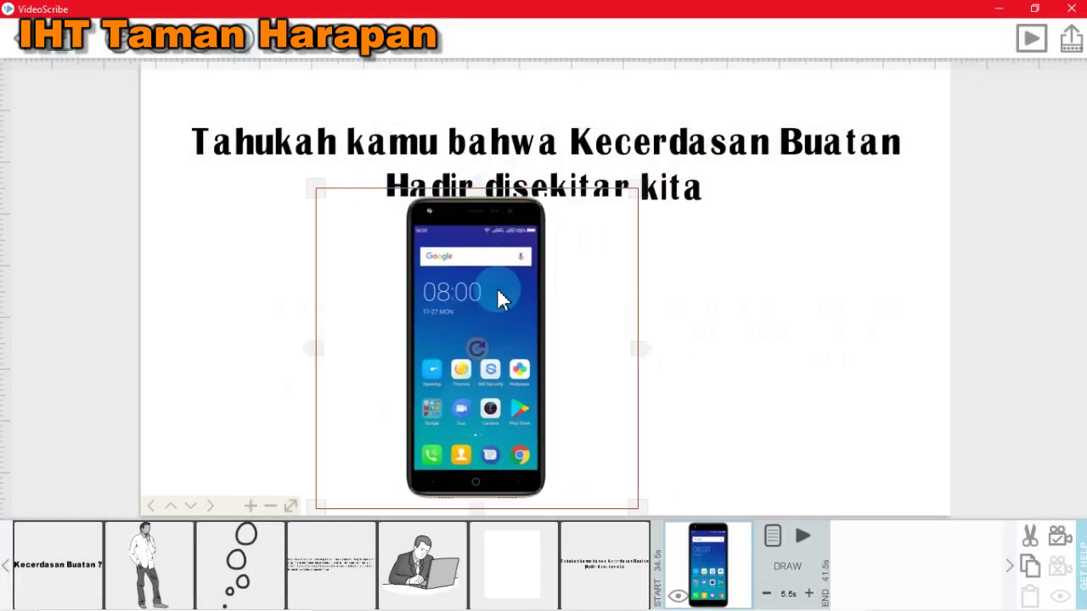
left_click_drag(629, 204, 556, 245)
left_click_drag(480, 258, 319, 264)
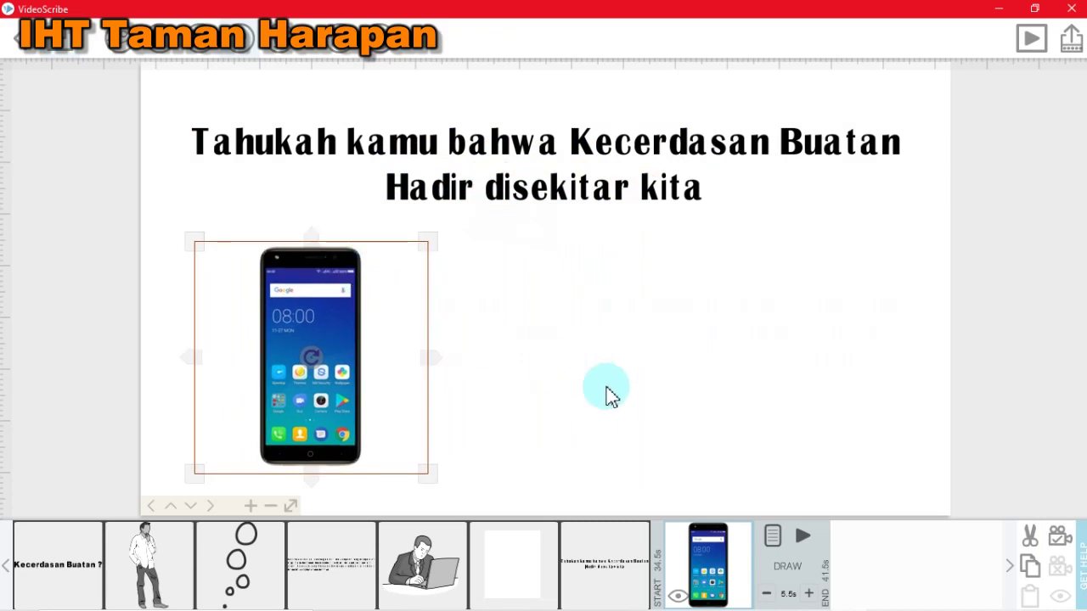
Step: Import the "komputer tipis" image with the fifth line drawing conversion option and shrink it to fit below the text beside the phone
left_click(597, 382)
left_click(129, 53)
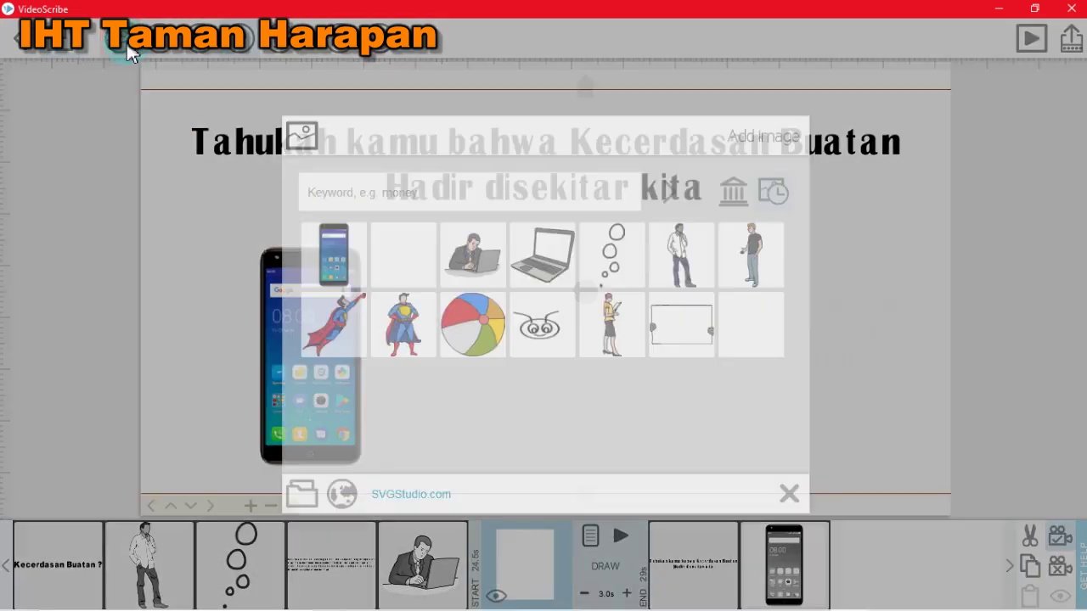
left_click(312, 502)
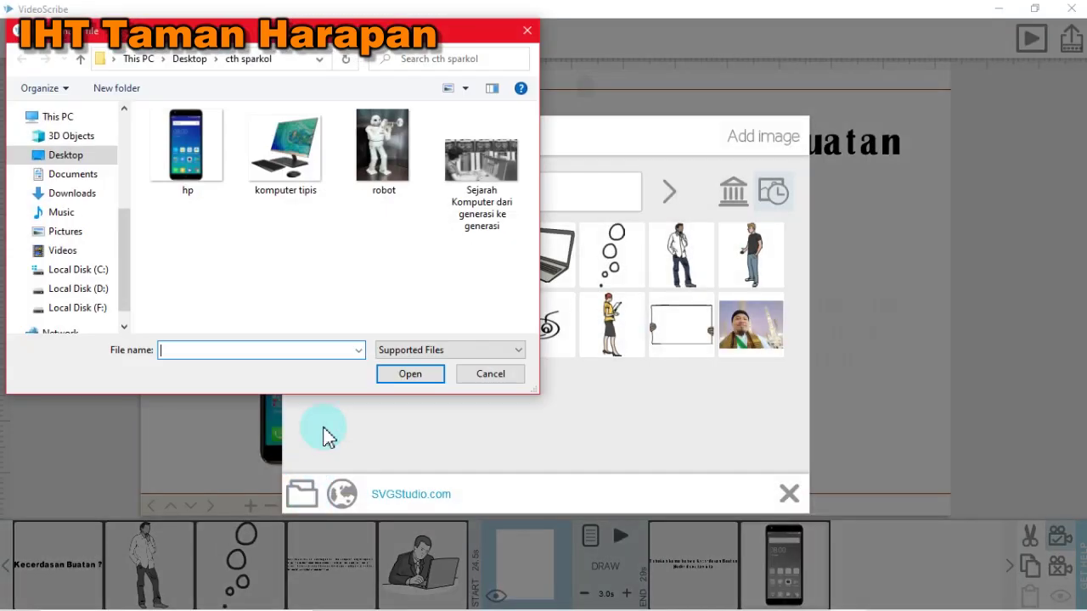
left_click(302, 174)
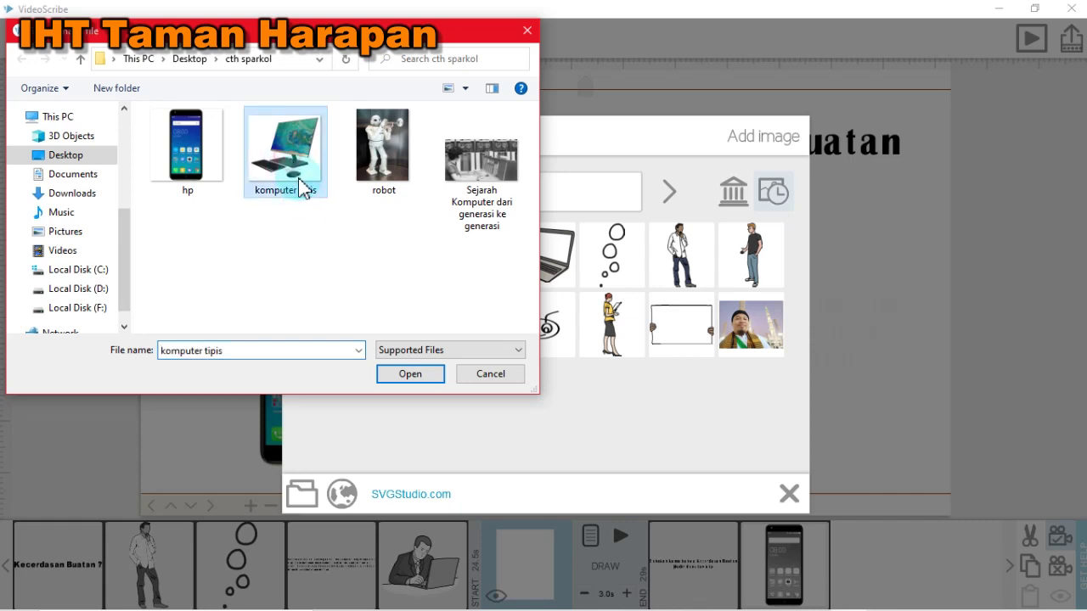
left_click(410, 375)
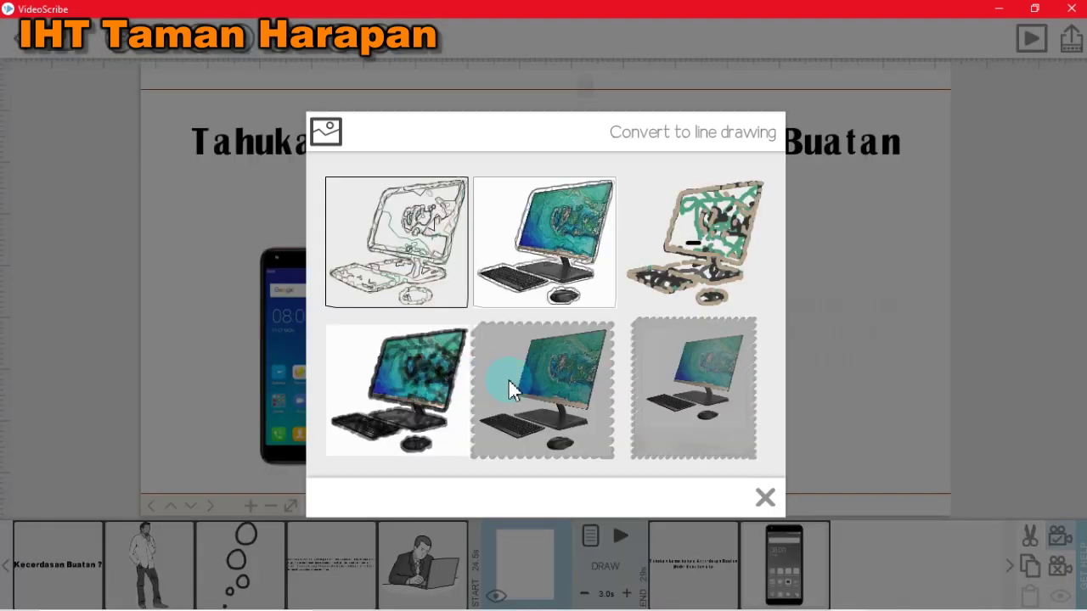
left_click(561, 403)
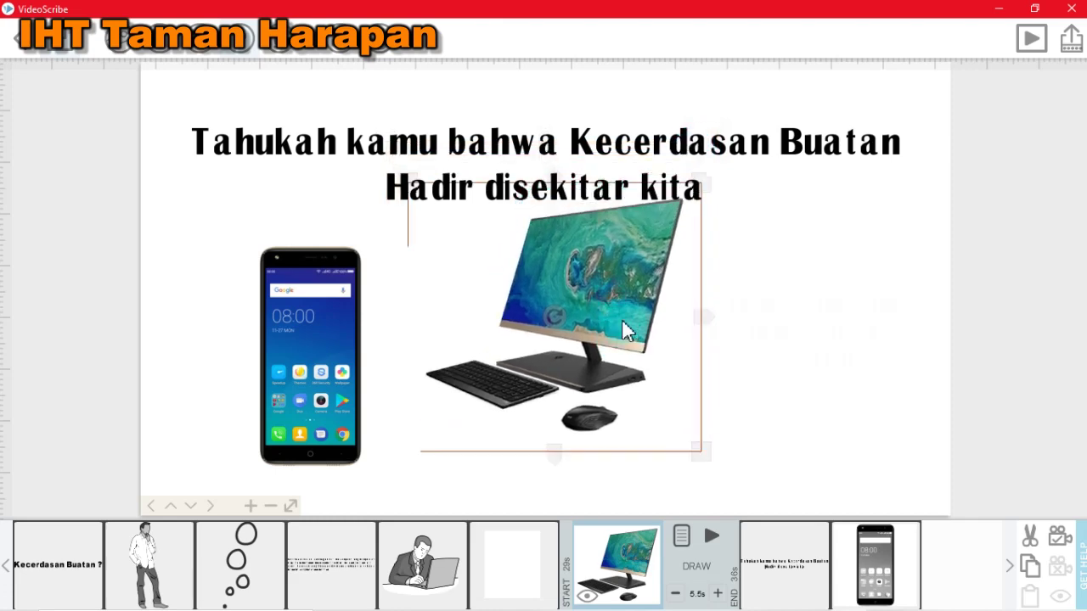
left_click_drag(710, 213, 693, 230)
left_click(742, 315)
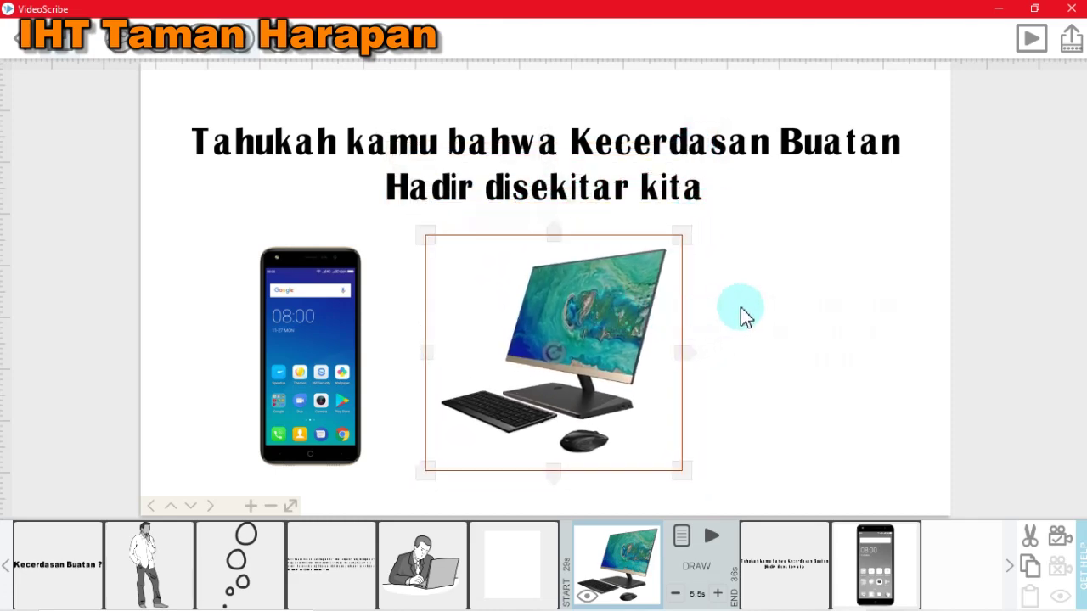
Step: Import the "robot" image from the "cth sparkol" folder using the fifth line drawing conversion option
left_click(122, 49)
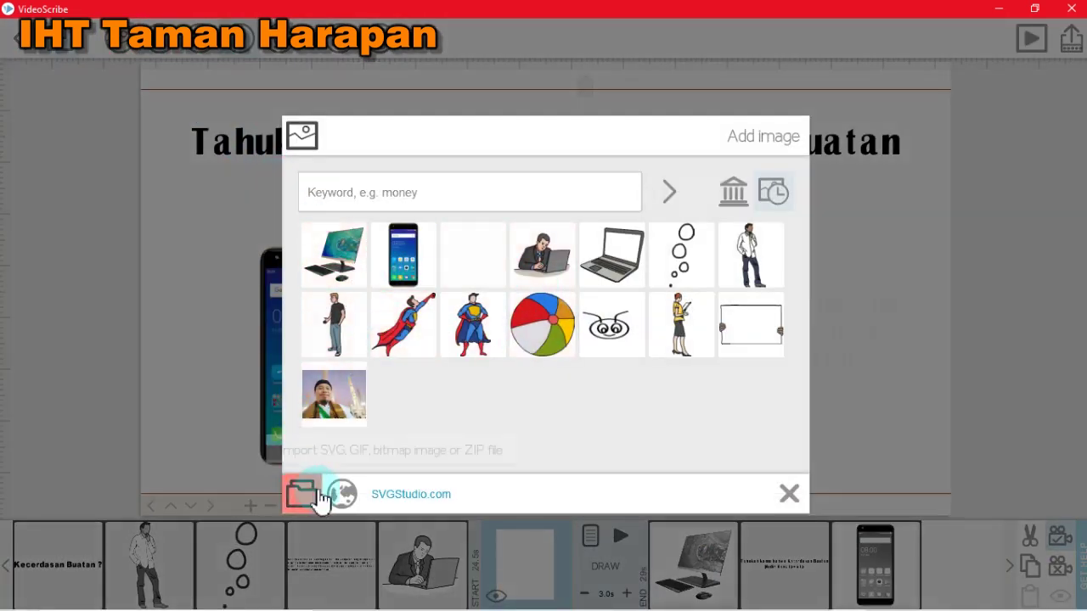
left_click(309, 499)
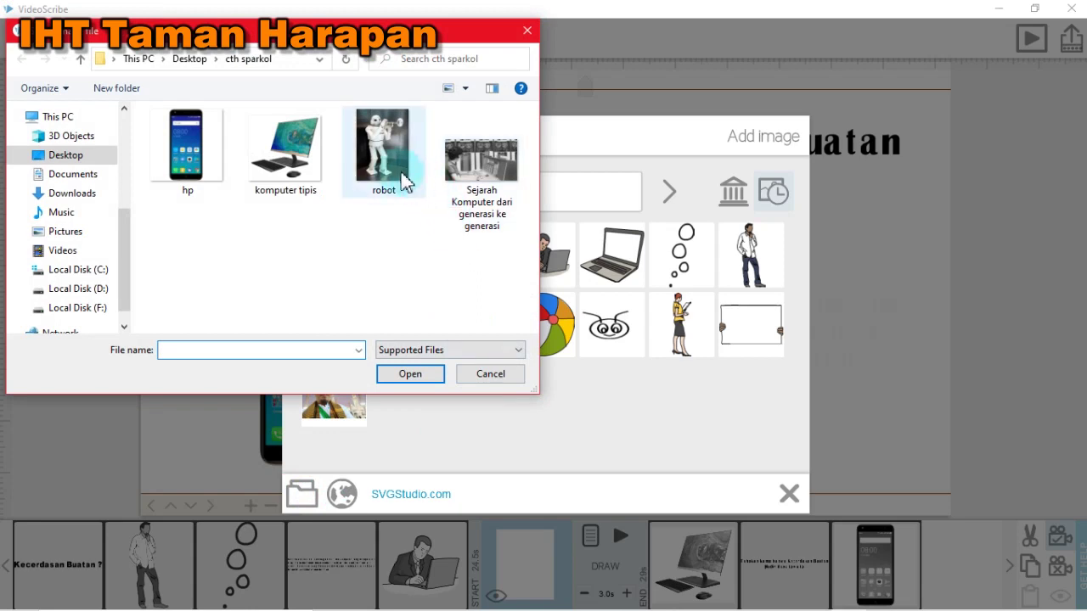
left_click(367, 151)
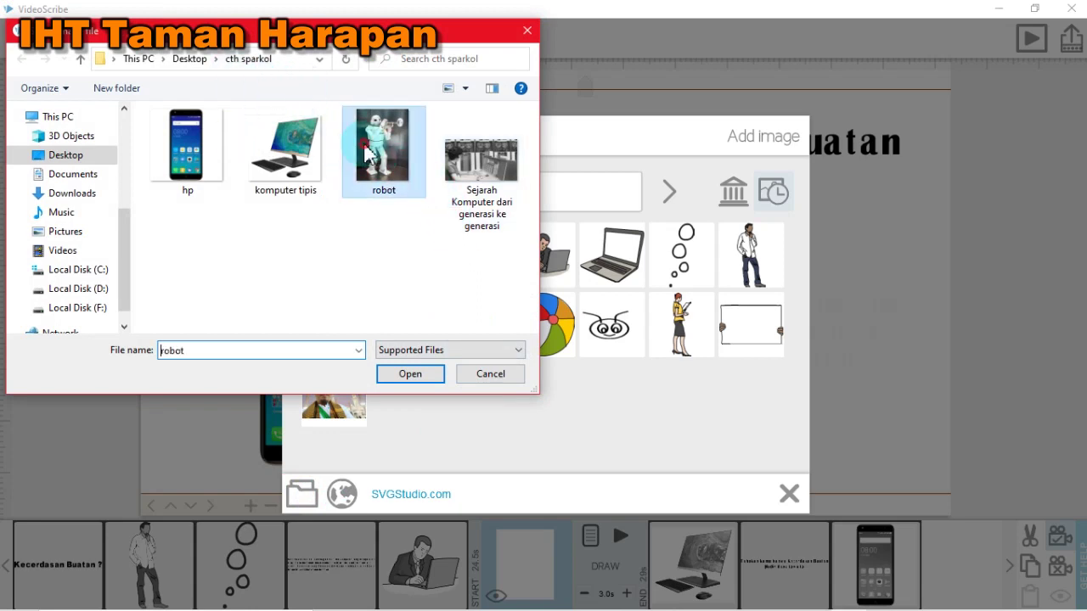
left_click(410, 375)
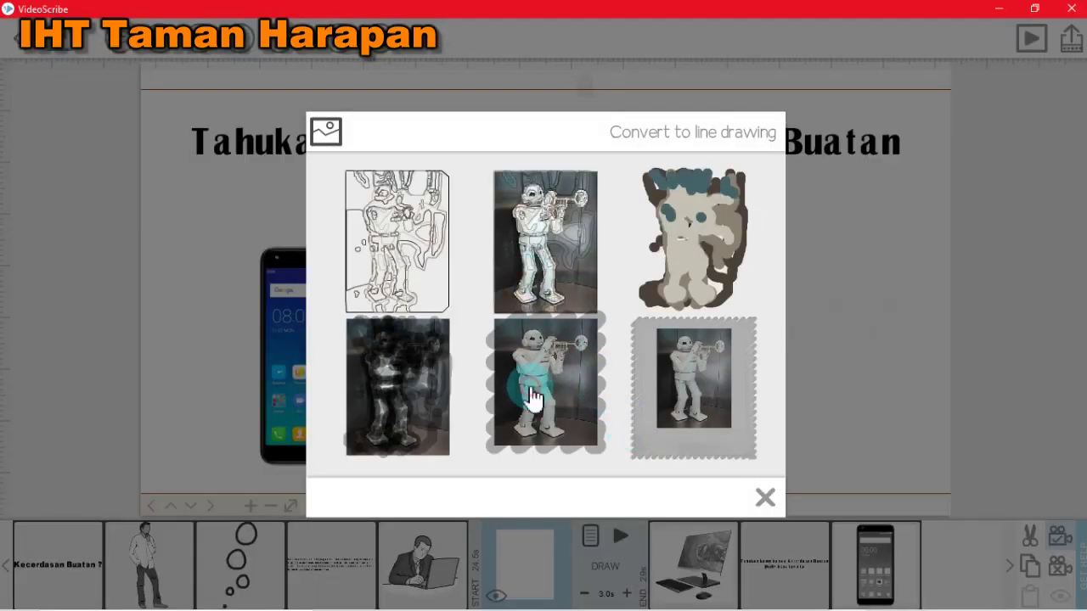
left_click(533, 397)
Step: Move the robot image to the right of the computer, scale it down and align it with the other pictures
left_click_drag(594, 242, 854, 285)
left_click_drag(920, 177, 895, 210)
left_click_drag(861, 322, 871, 339)
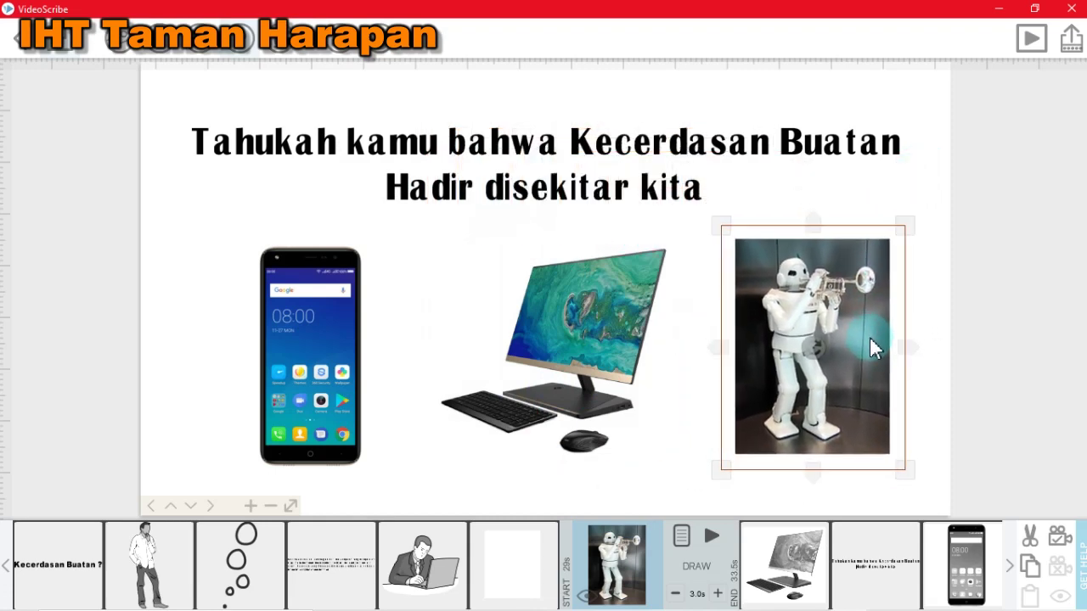
left_click(820, 192)
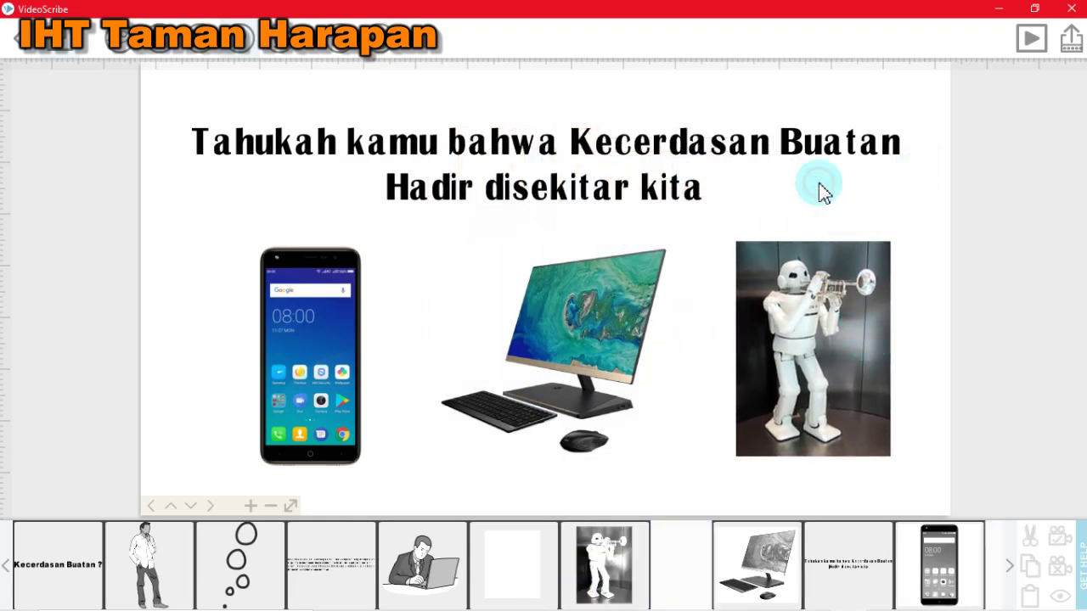
Step: Set the phone image's drawing time to 4 s
left_click(307, 359)
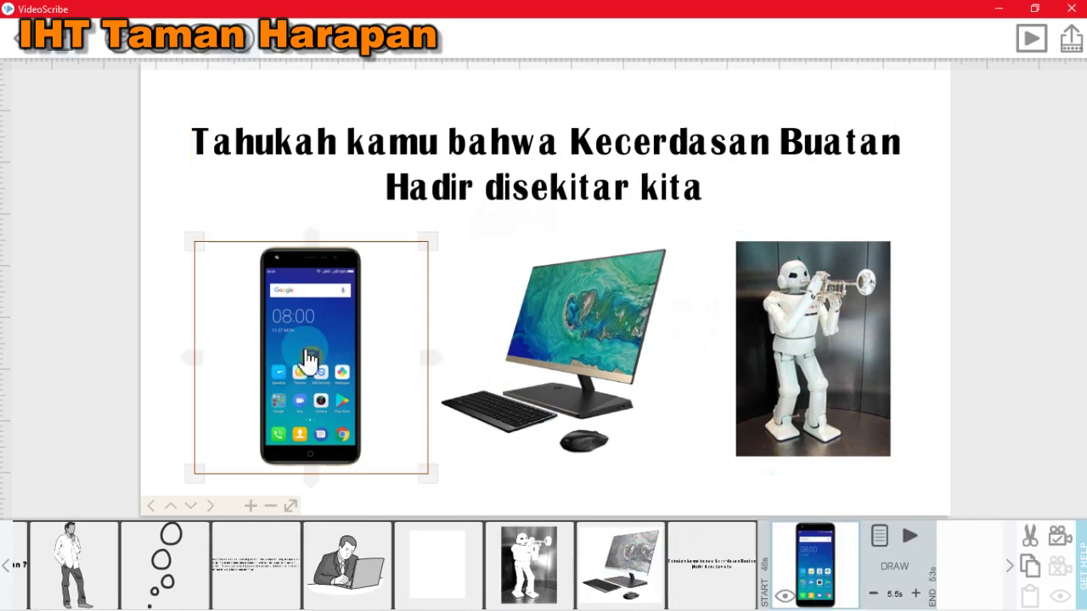
left_click(895, 596)
left_click(545, 371)
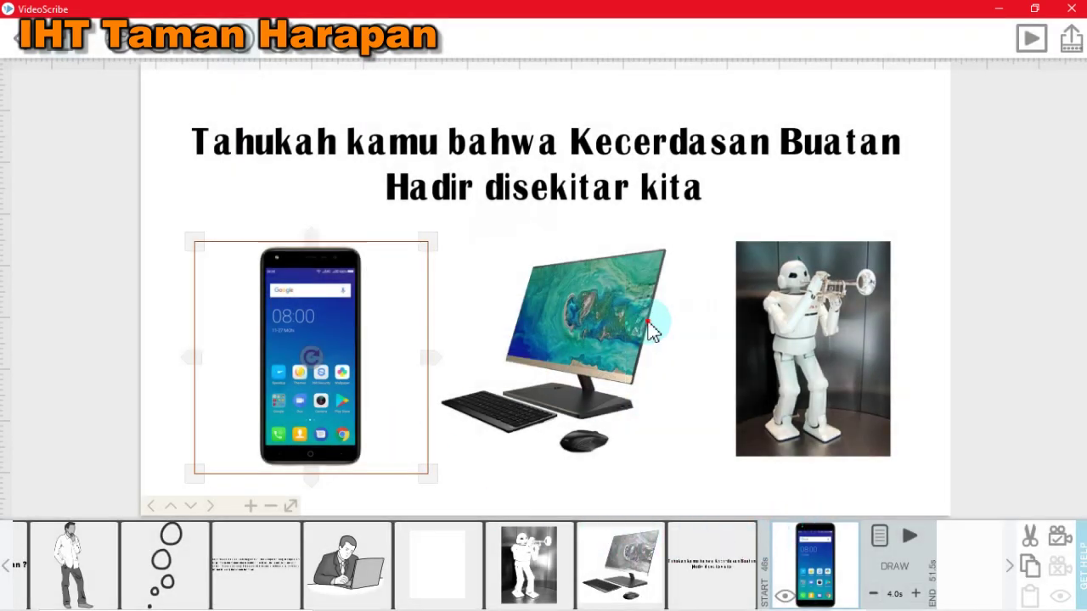
Step: Set the computer image's drawing time to 4 s
left_click(630, 443)
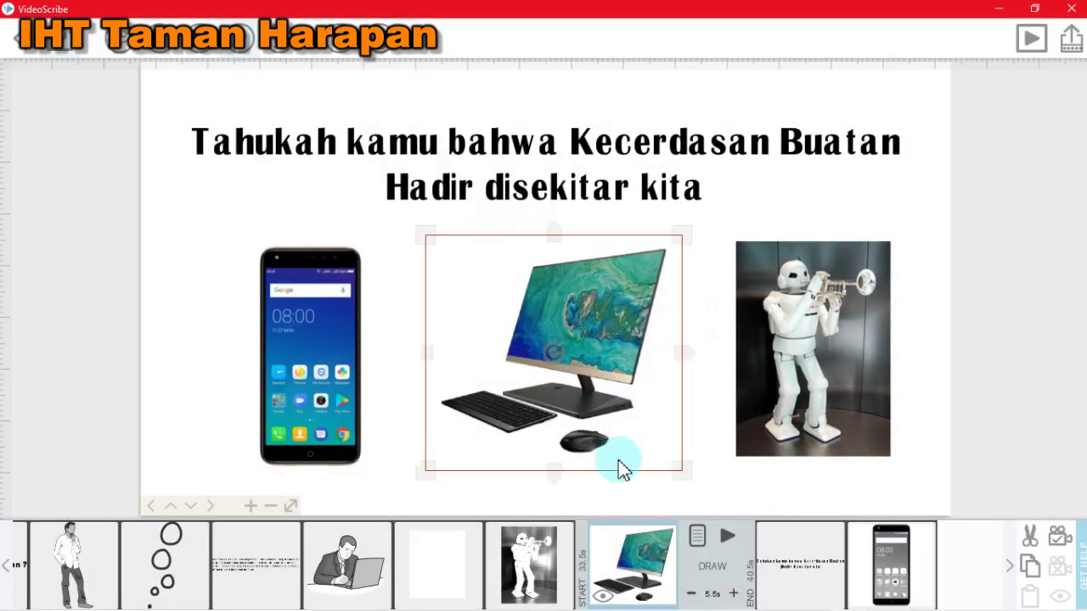
left_click(712, 597)
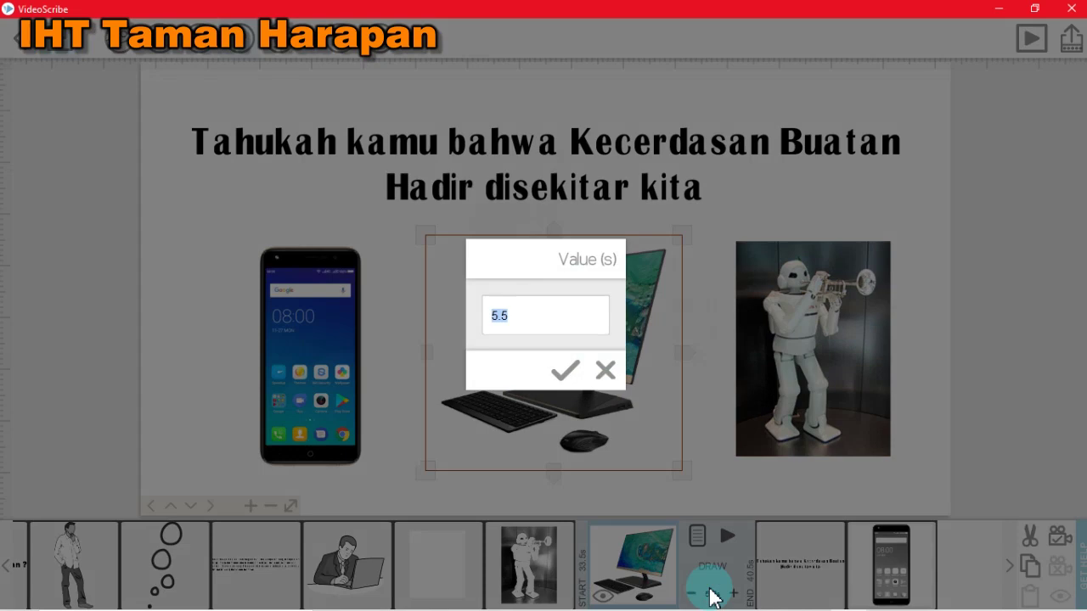
type("4")
left_click(565, 370)
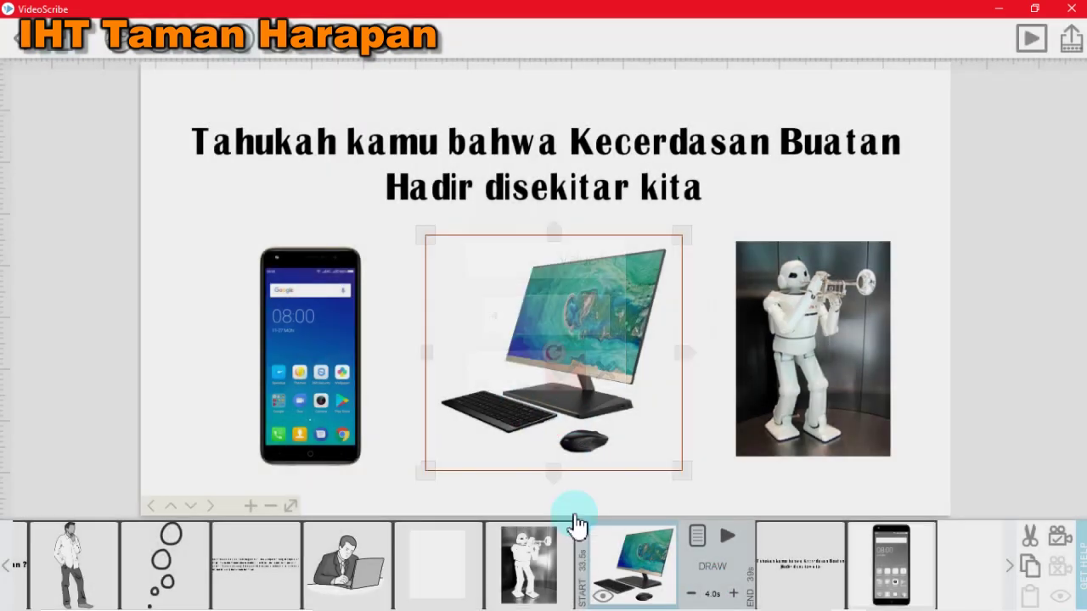